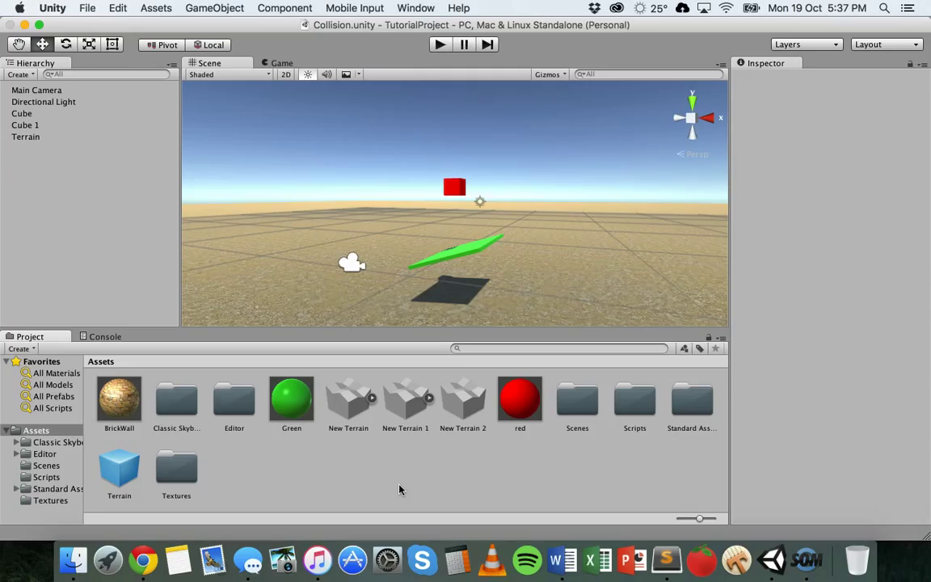
Apply the red material to the upper cube and select that cube
drag(519, 396, 450, 183)
click(34, 113)
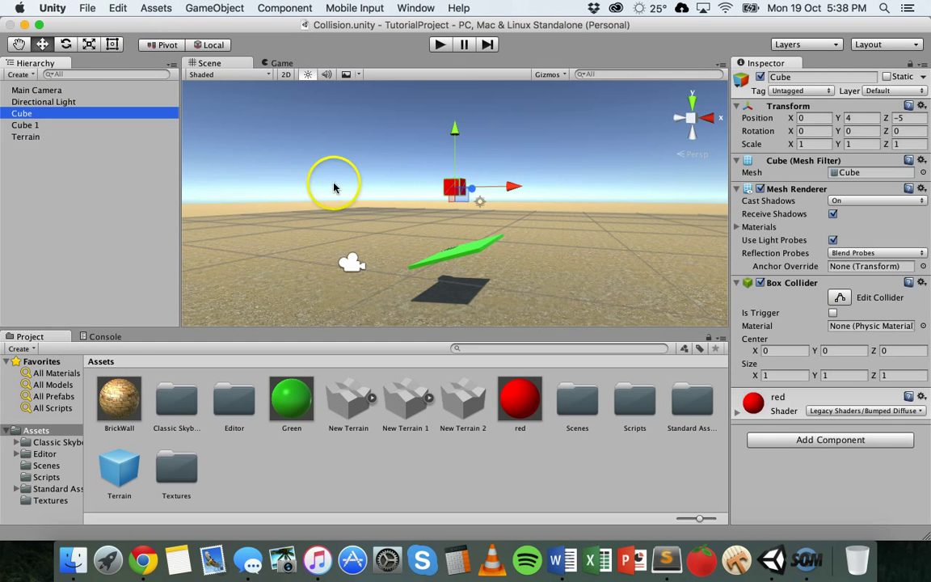
click(453, 183)
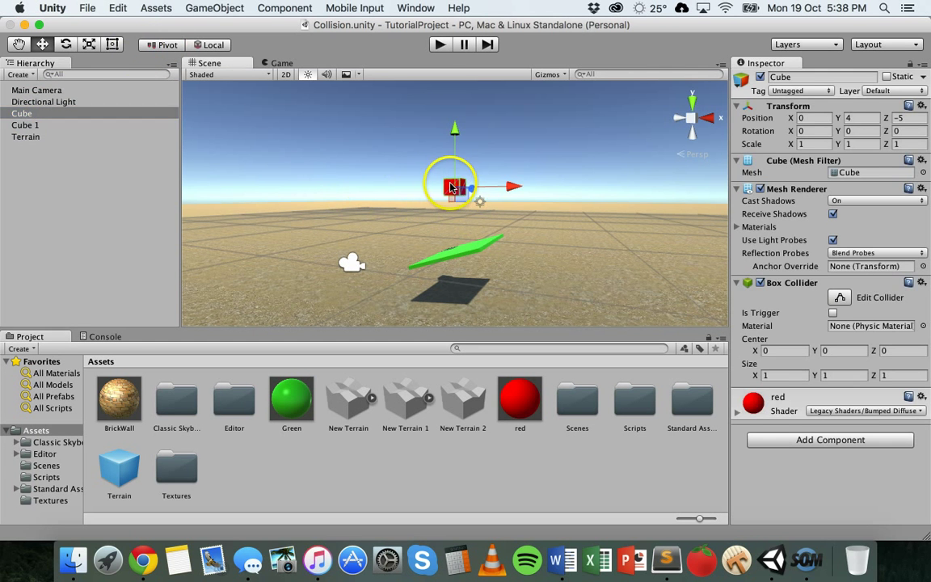
Look through the Physics components available for the red cube and examine the green platform's Box Collider
click(796, 439)
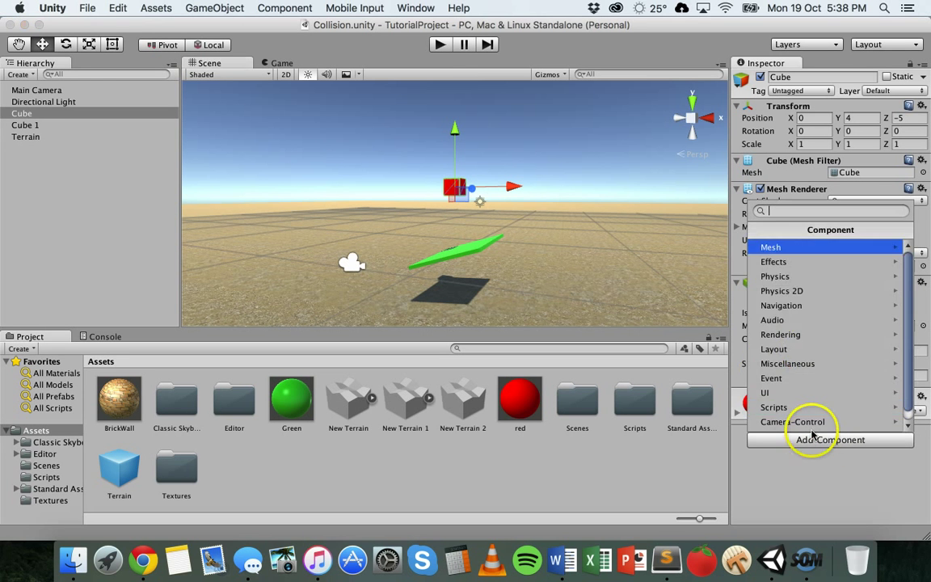
click(802, 276)
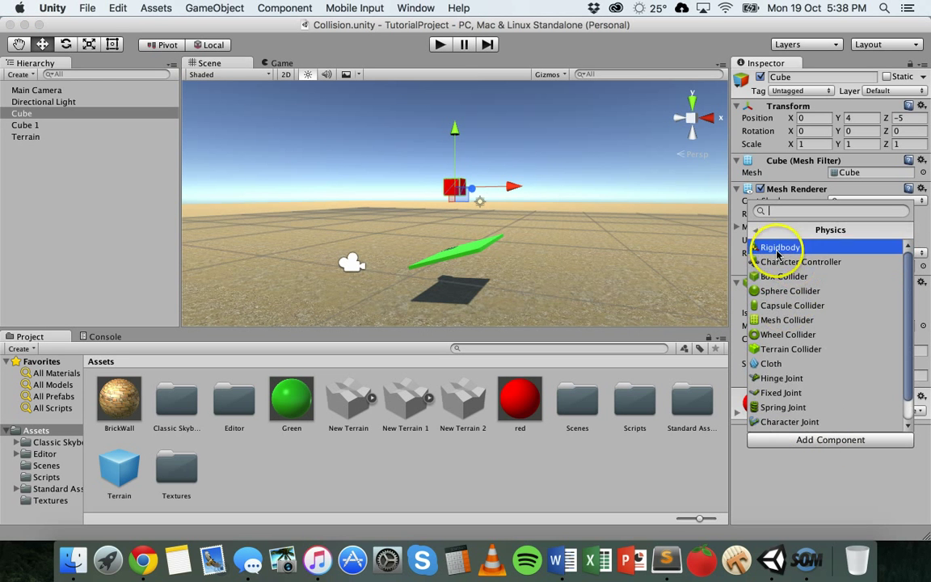
click(755, 229)
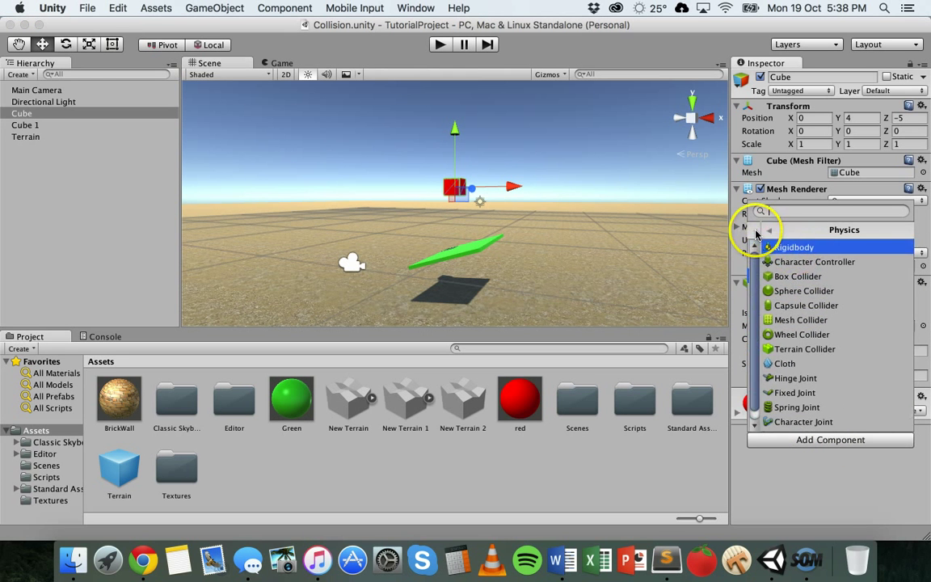
click(822, 511)
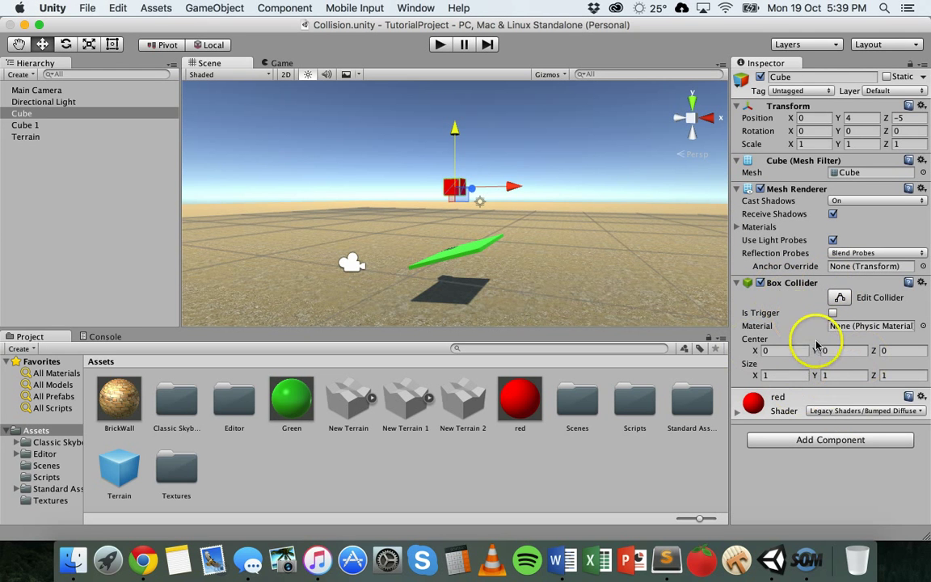
click(466, 257)
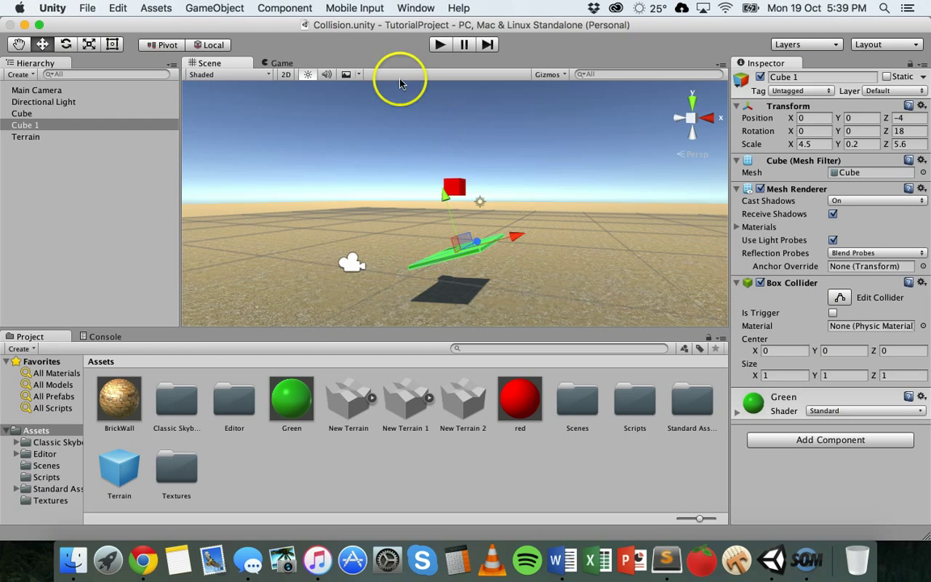
Create a 3D sphere in the scene and examine its Sphere Collider
click(214, 8)
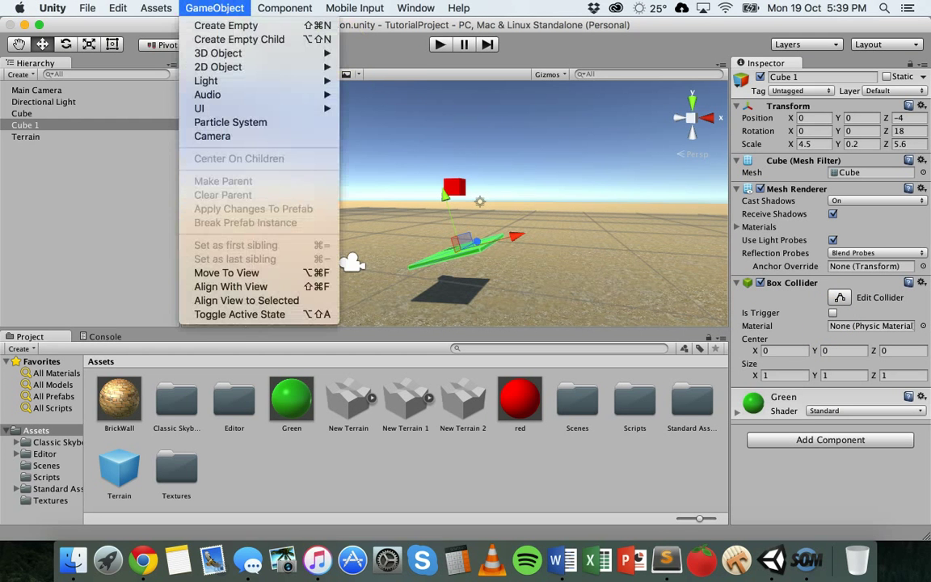
mouse_move(222, 54)
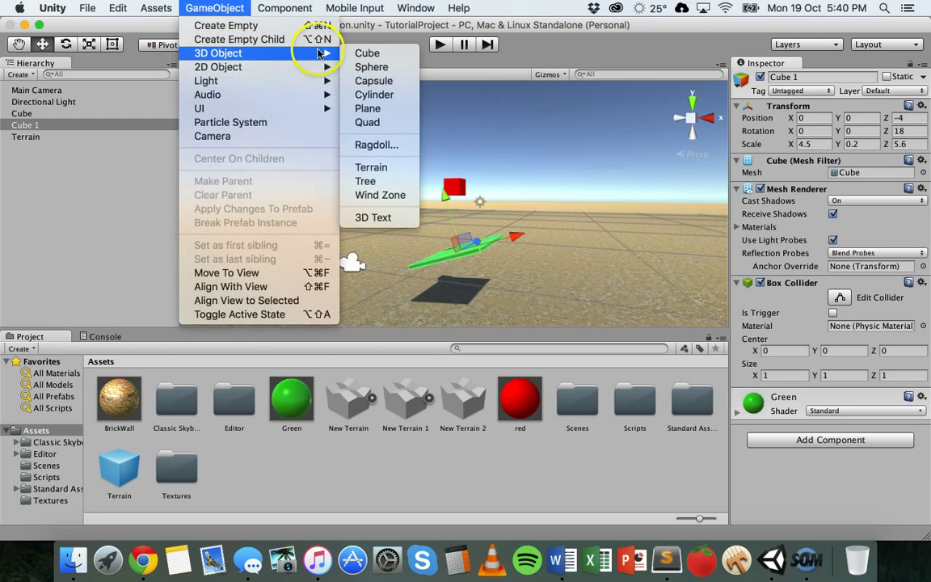
click(372, 67)
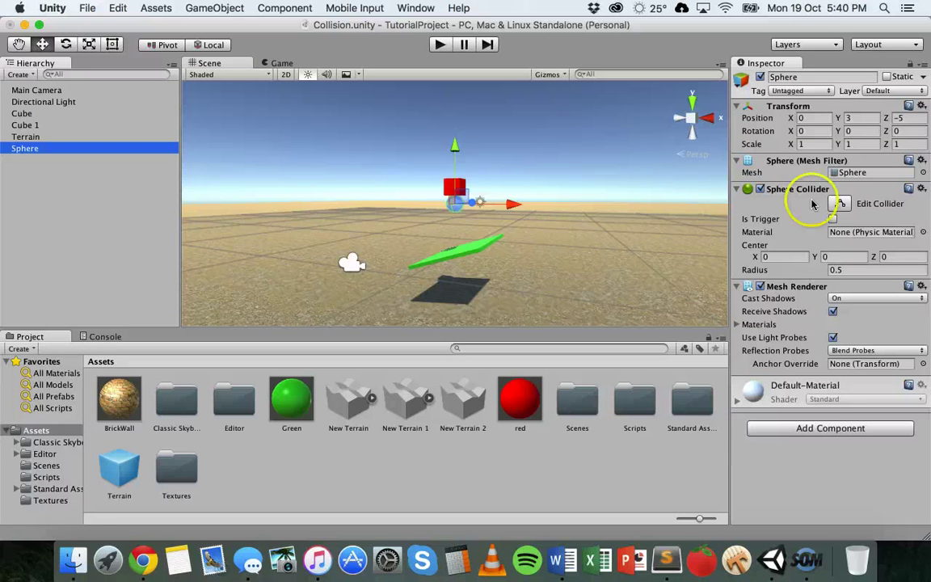
click(452, 211)
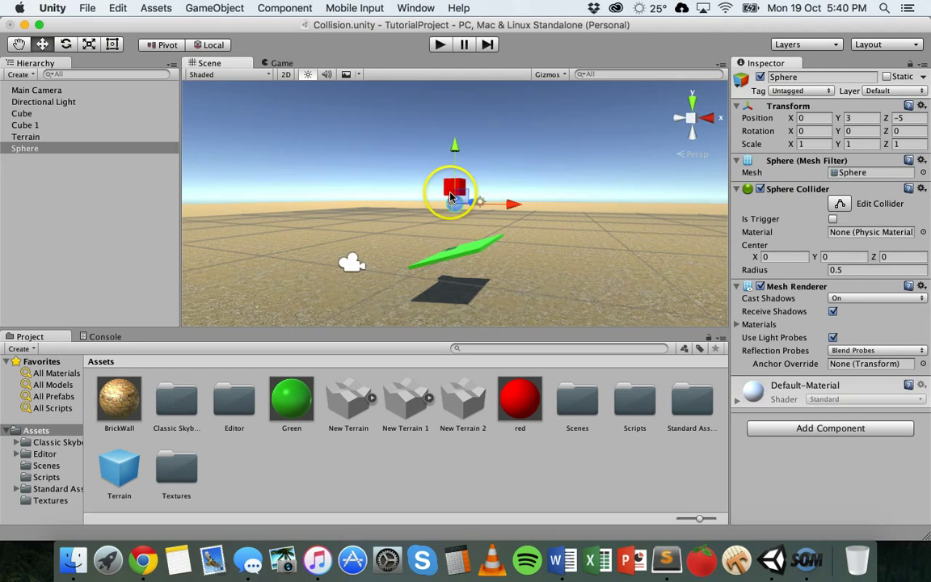
Look through the Physics components available for the sphere and delete the sphere from the scene
click(828, 429)
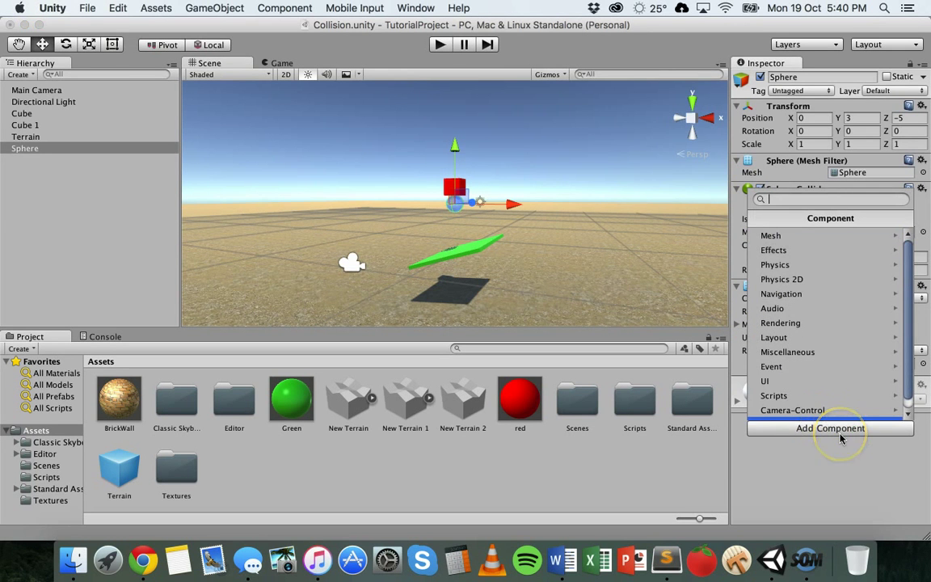
click(802, 265)
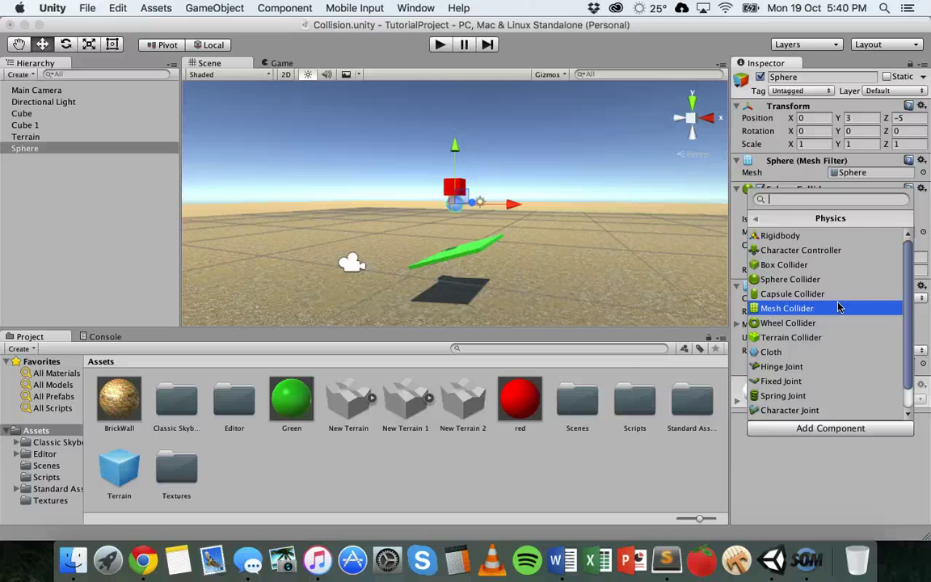
click(781, 219)
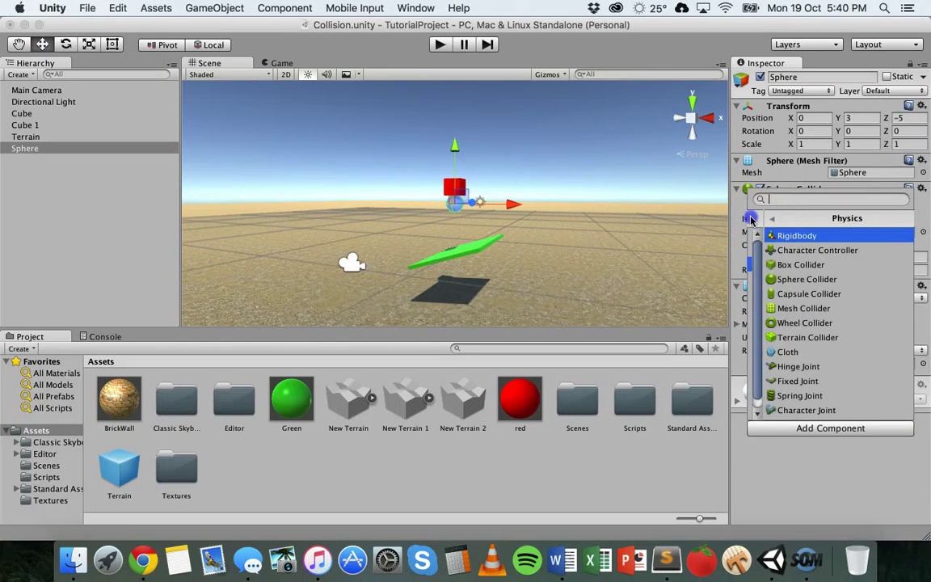
click(516, 233)
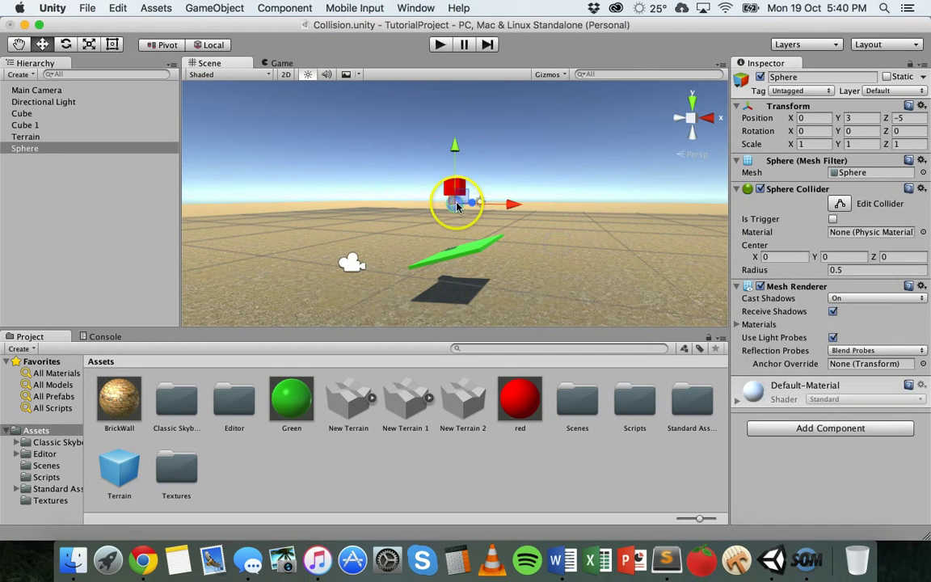
key(super+BackSpace)
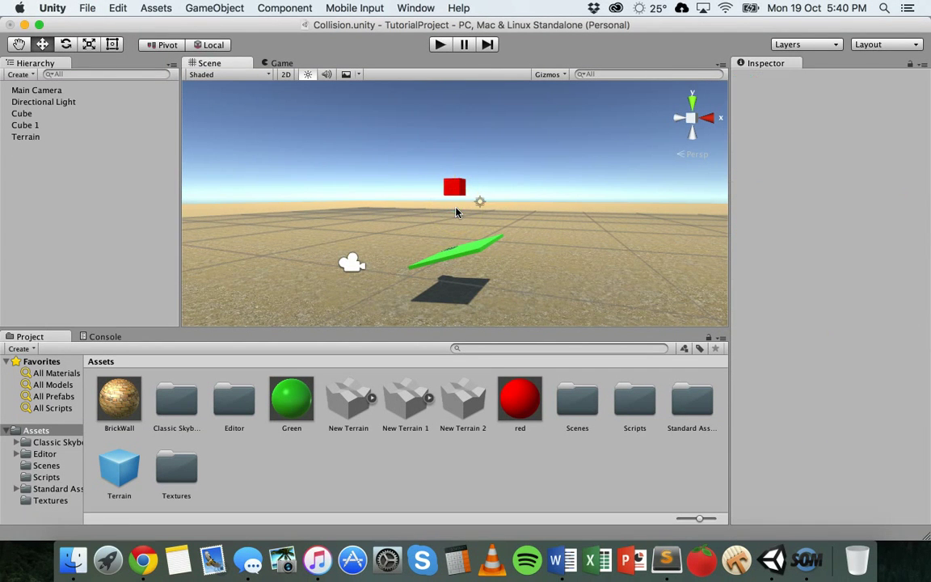
Examine the red cube's Box Collider properties, including its trigger option and physic material
click(455, 188)
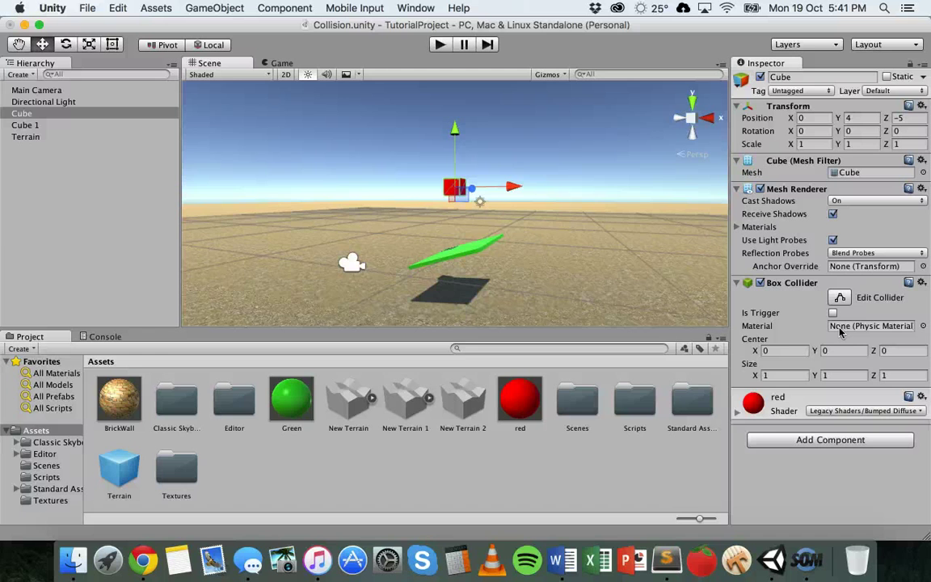
click(881, 336)
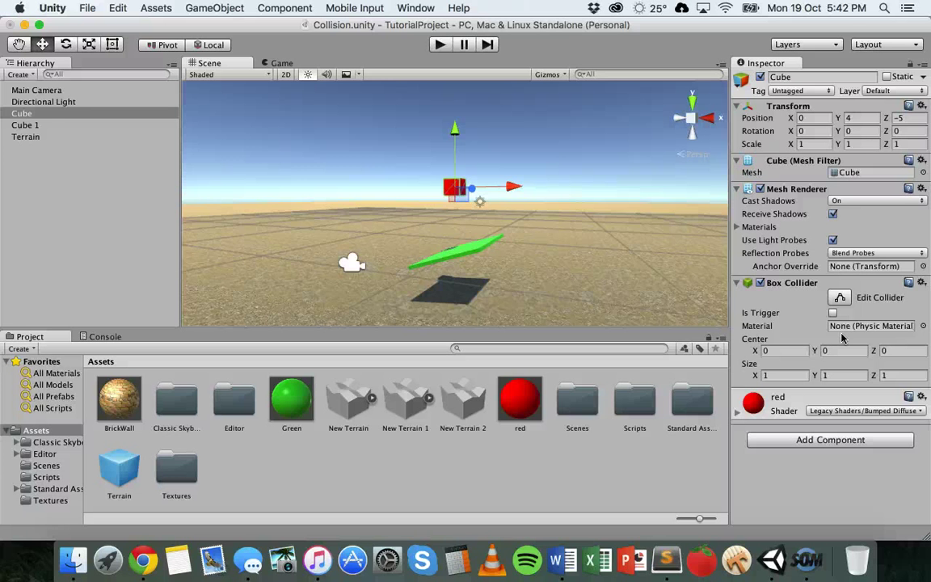
Examine the terrain's extent, its resolution settings and its Terrain Collider
click(64, 137)
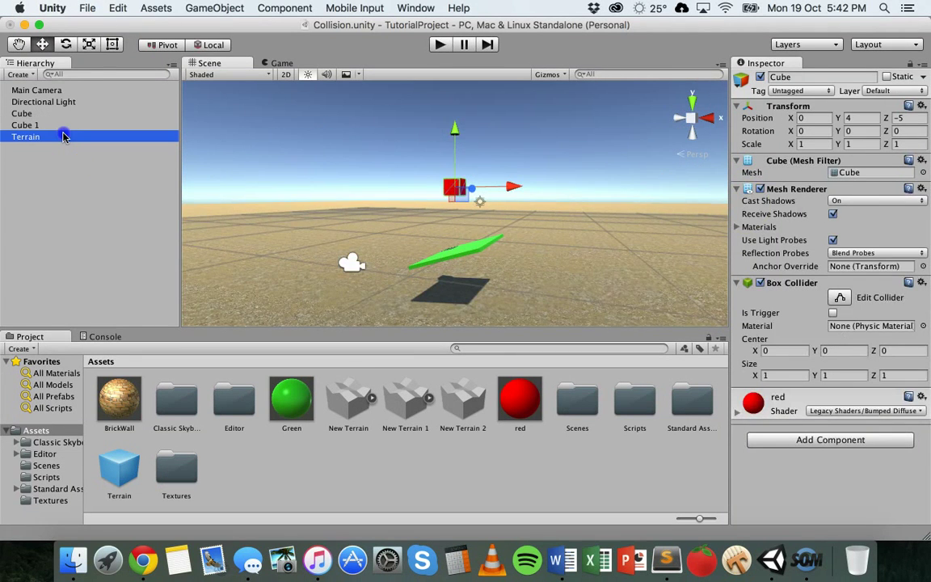
double_click(64, 135)
scroll(497, 204, up, 5)
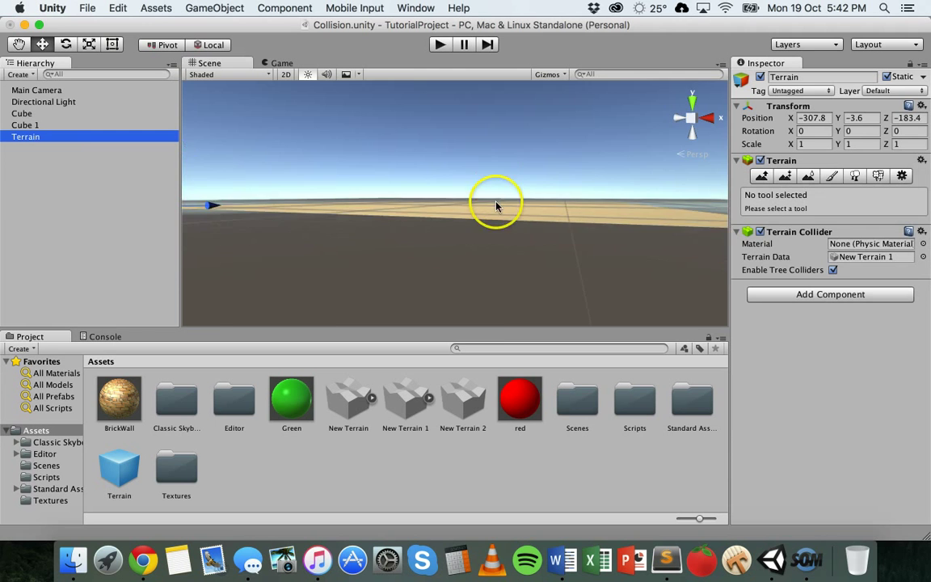
alt+drag(496, 204, 495, 265)
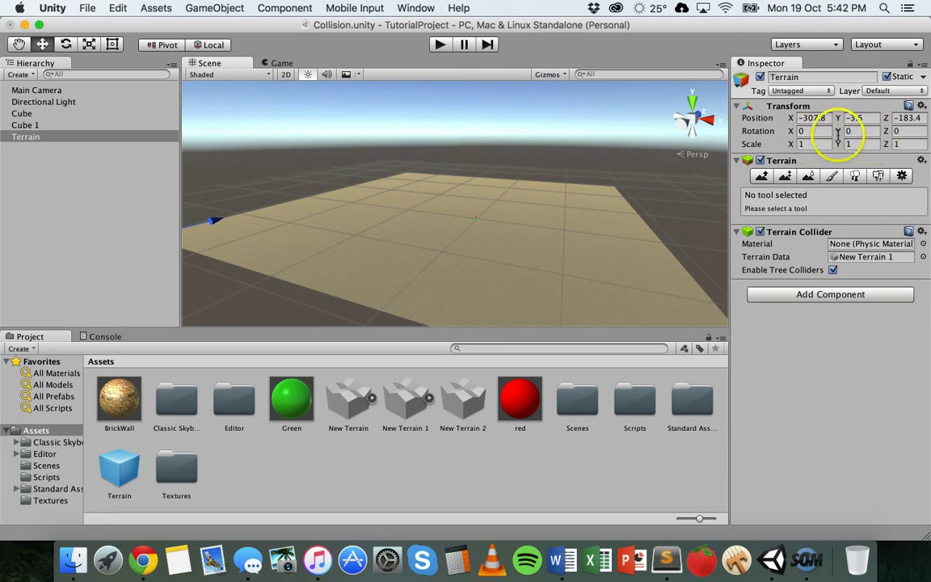
click(903, 175)
scroll(861, 227, down, 3)
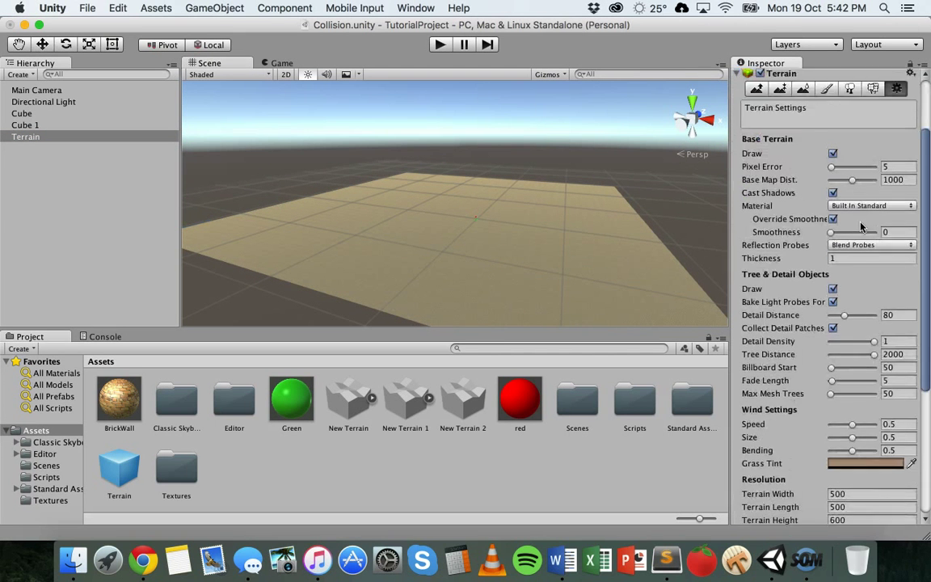
scroll(861, 227, down, 5)
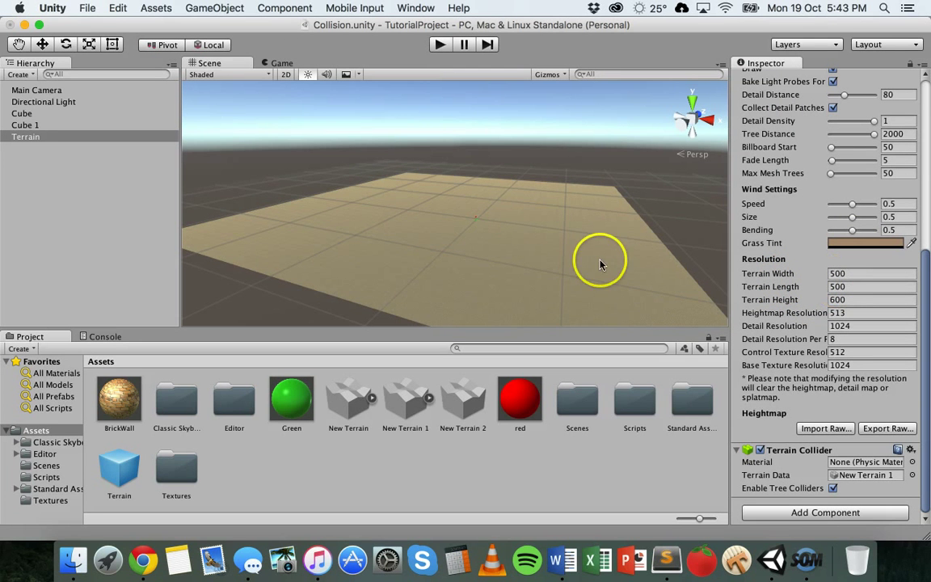
Inspect the Main Camera, the red cube, the green platform and the Directional Light in the scene
double_click(34, 91)
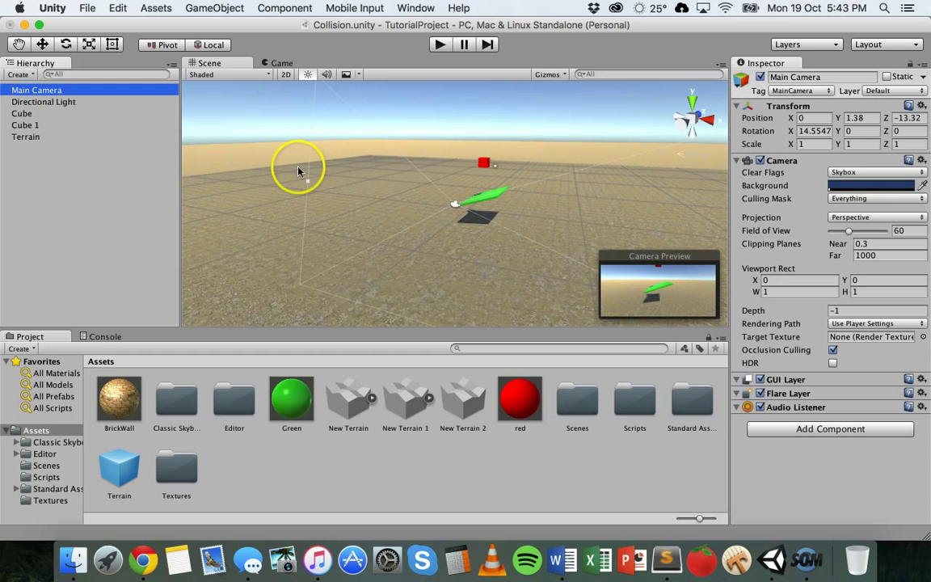
click(32, 115)
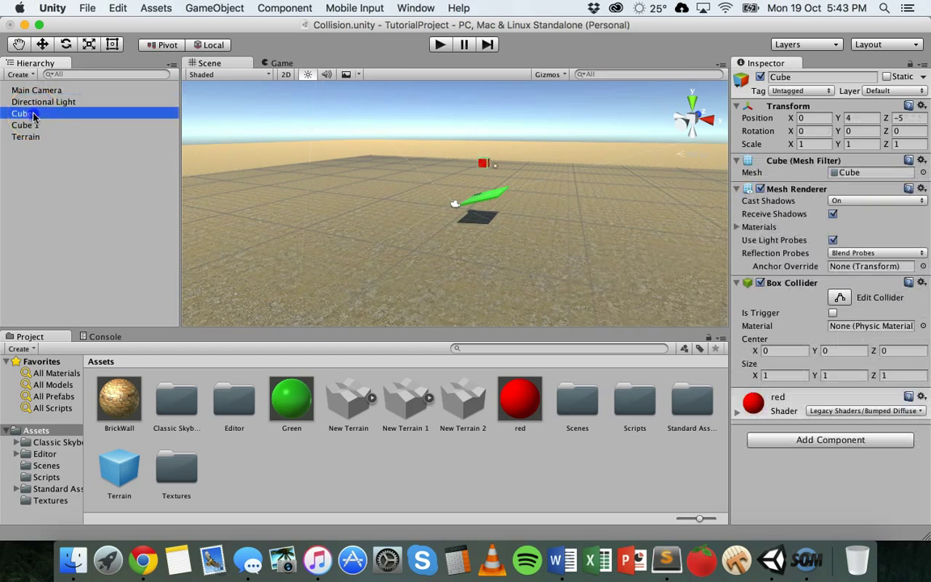
double_click(33, 116)
double_click(32, 125)
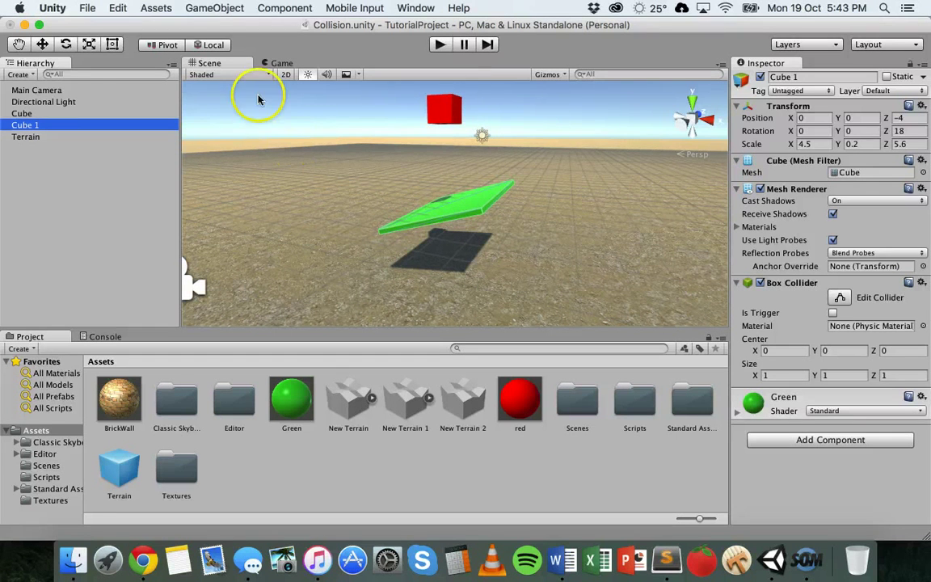
click(45, 102)
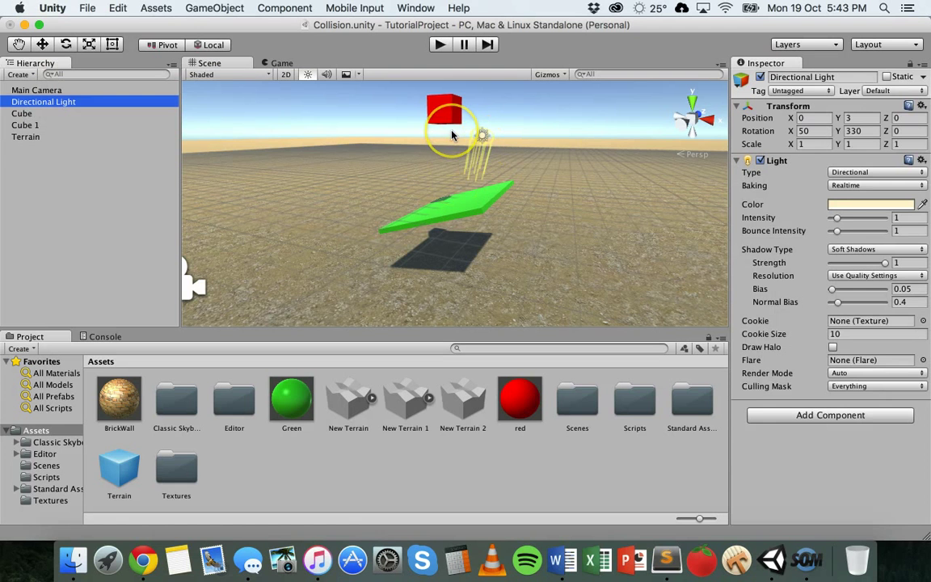
scroll(453, 139, down, 2)
Move the Main Camera back along its local viewing axis to about Y 1.995, Z -15.689
click(241, 266)
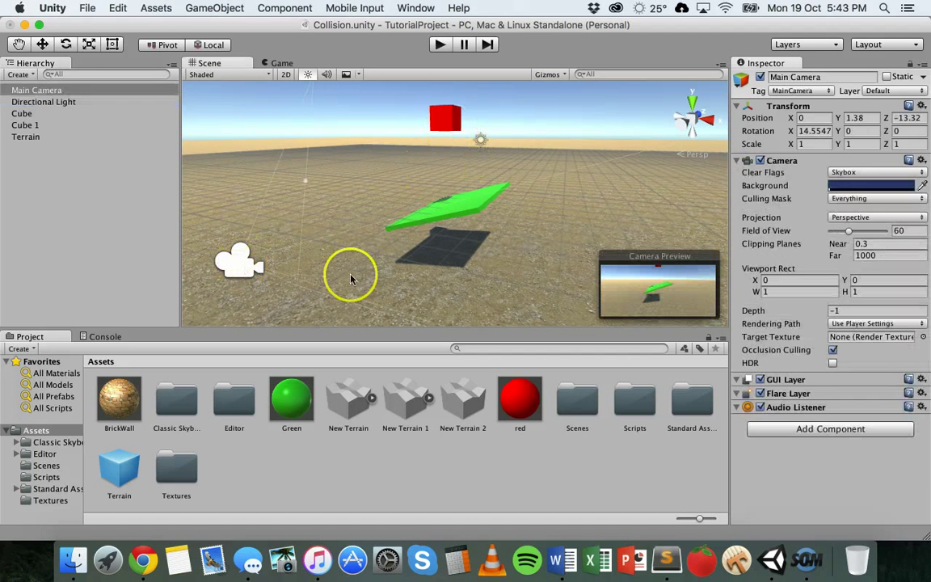
click(40, 48)
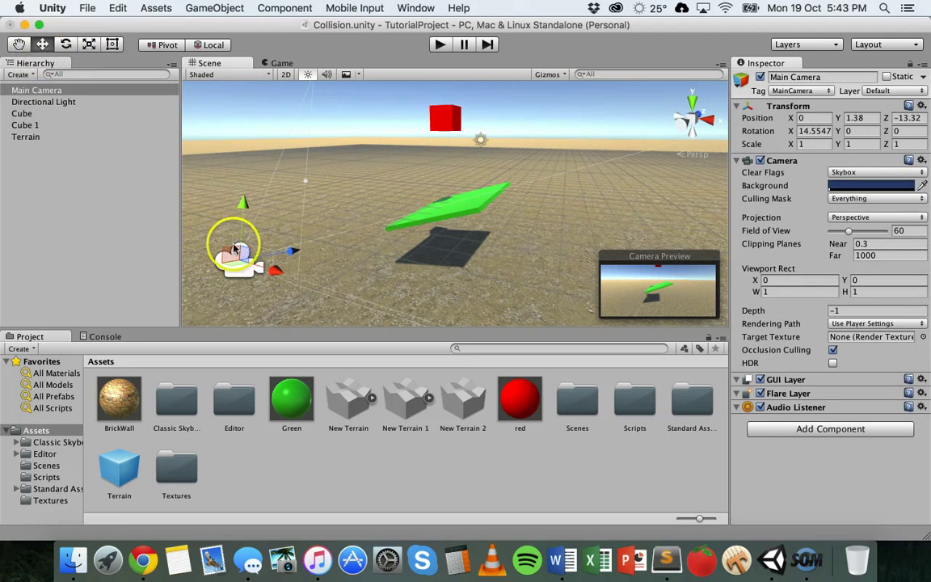
drag(287, 254, 143, 282)
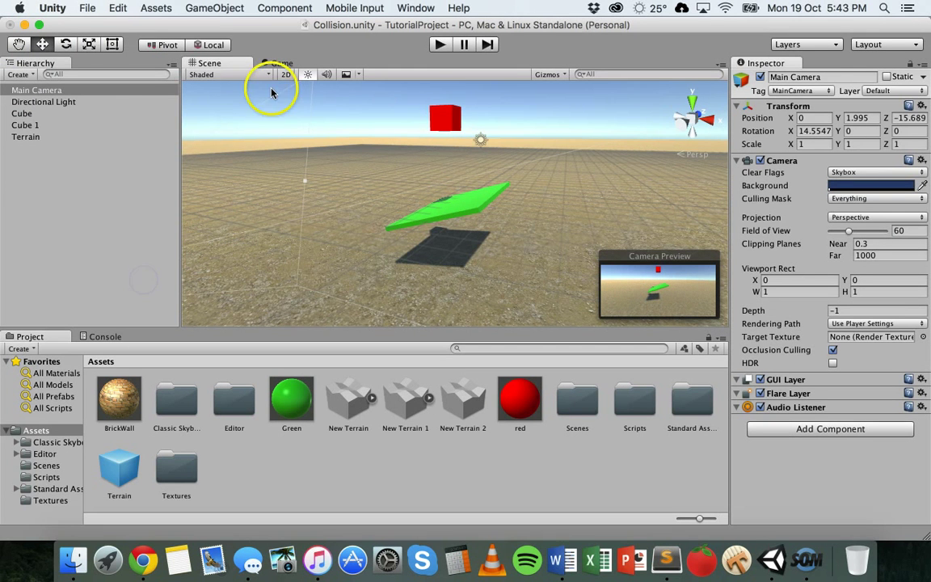
click(40, 91)
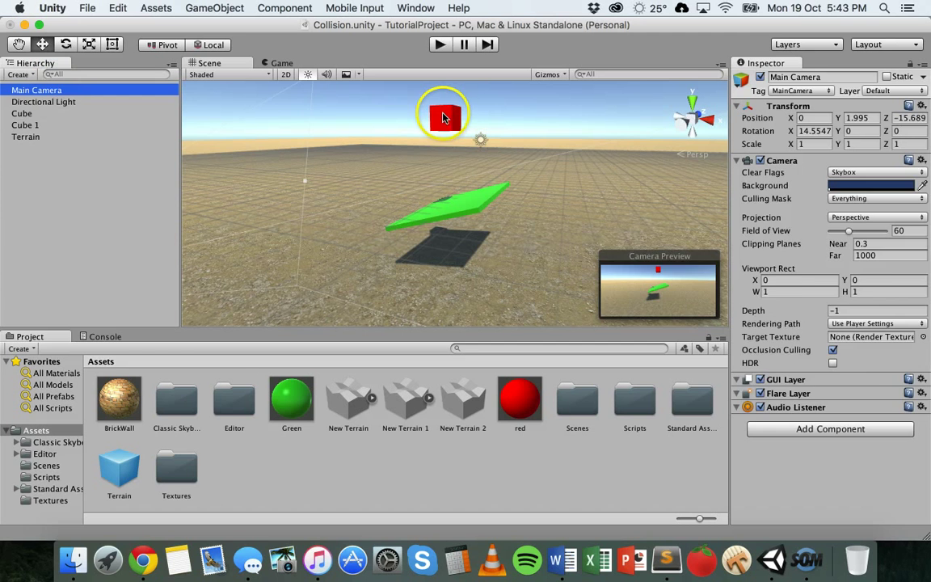
Compare the Box Colliders of the red cube and the green platform
click(438, 117)
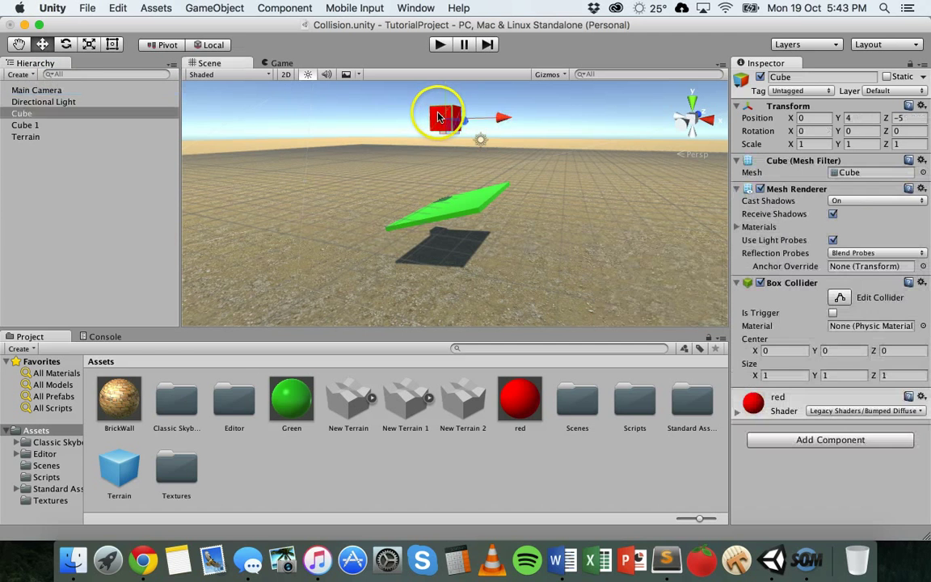
click(464, 214)
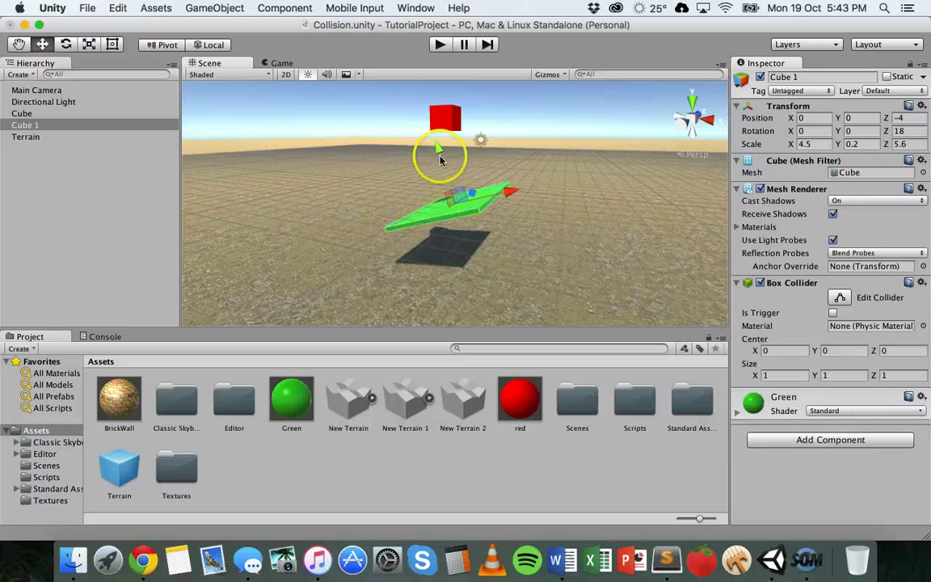
Add a Rigidbody physics component to the red cube
click(20, 113)
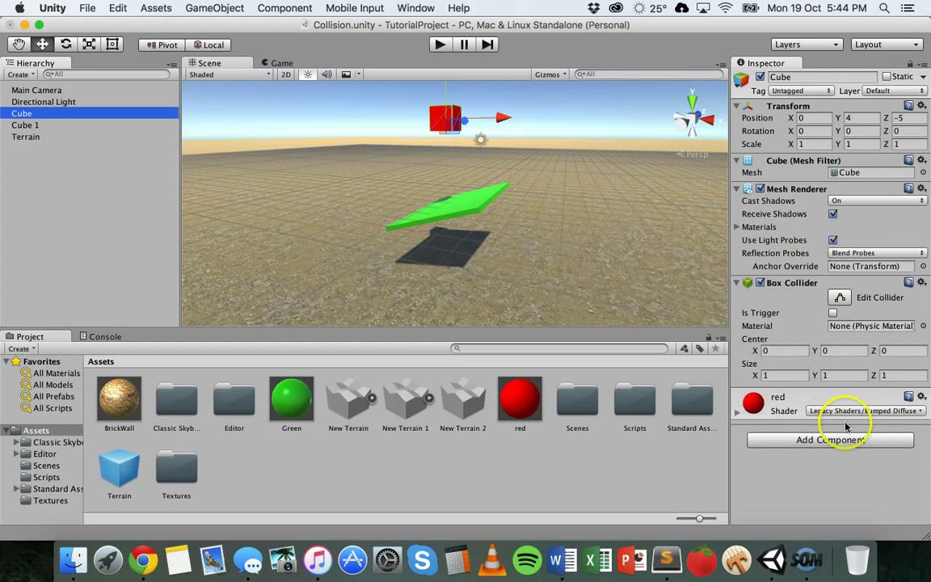
click(825, 441)
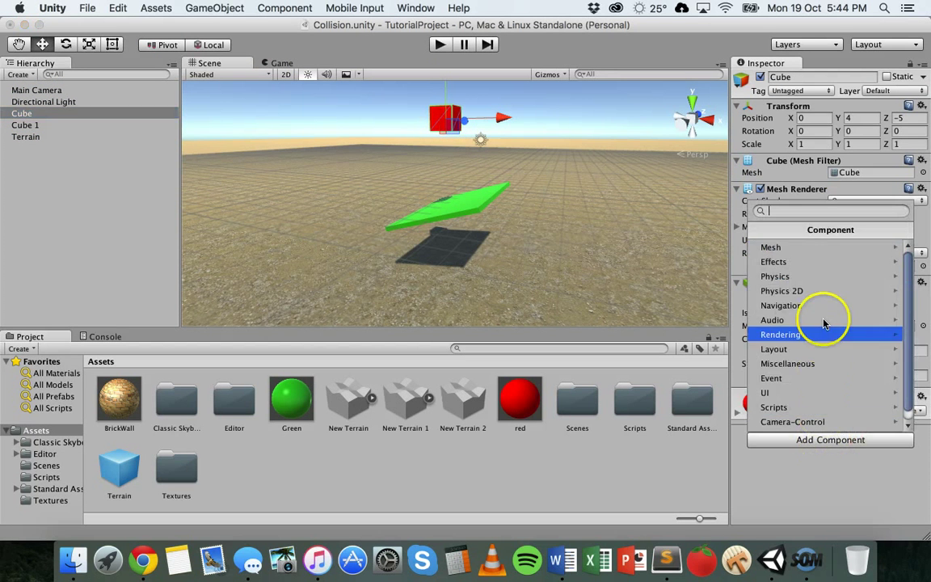
click(826, 272)
click(792, 247)
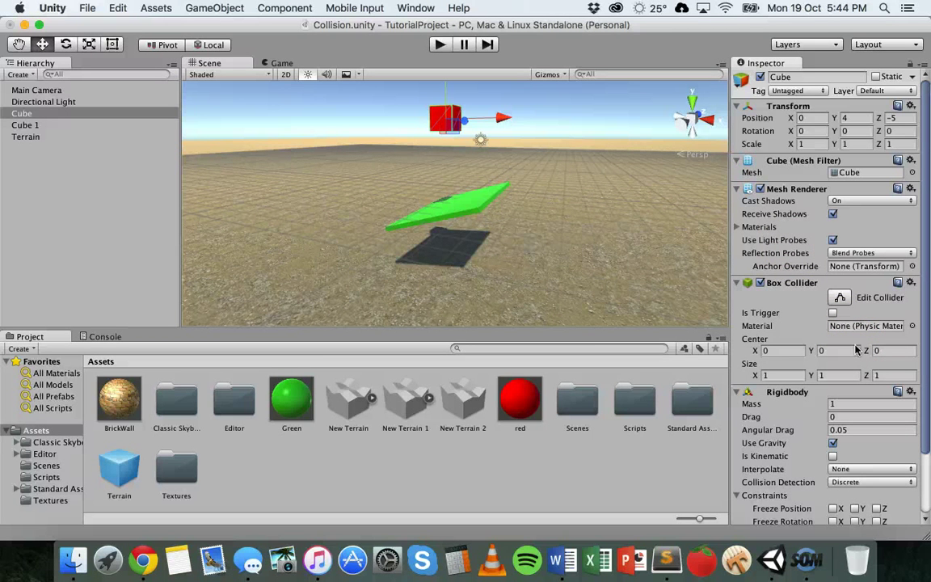
Add a Rigidbody physics component to the green platform, Cube 1
click(43, 126)
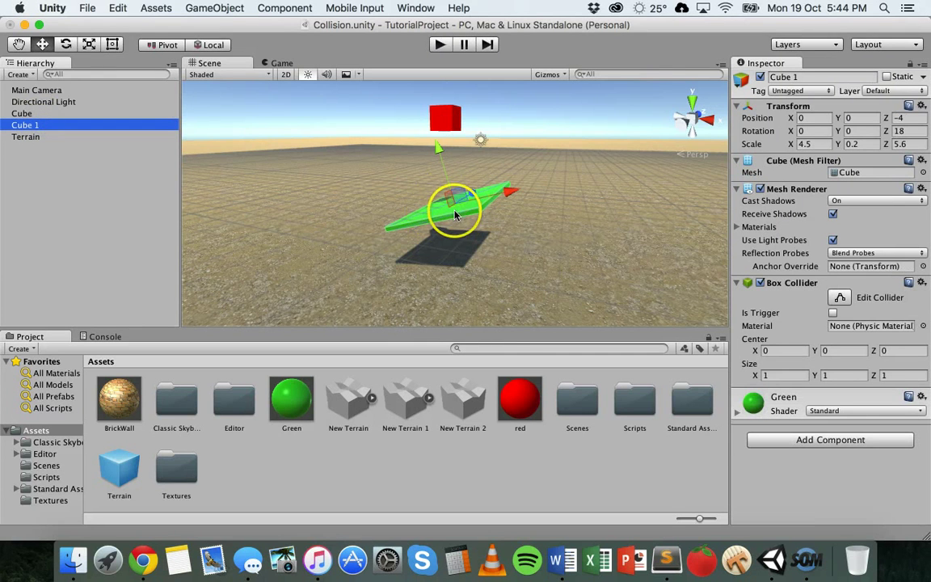
click(824, 440)
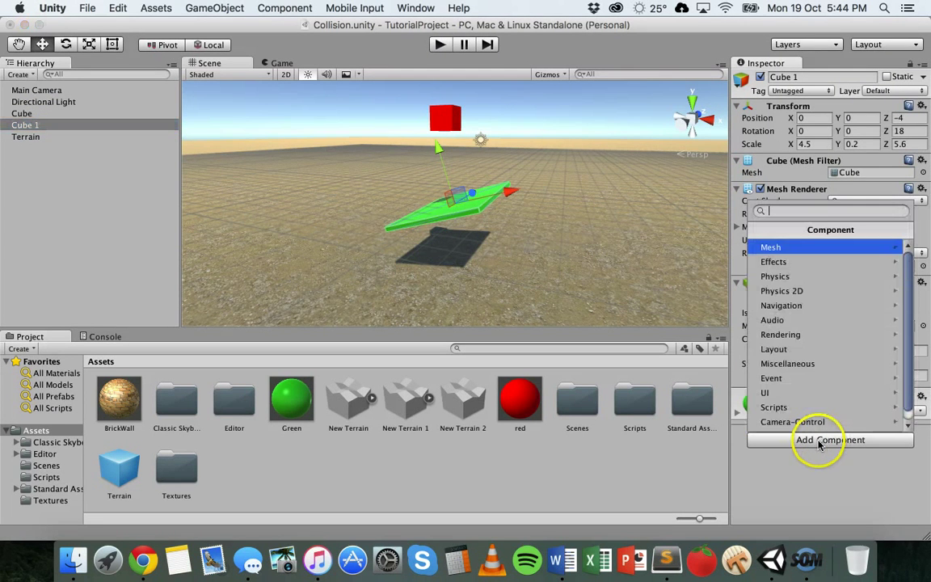
click(793, 277)
click(790, 243)
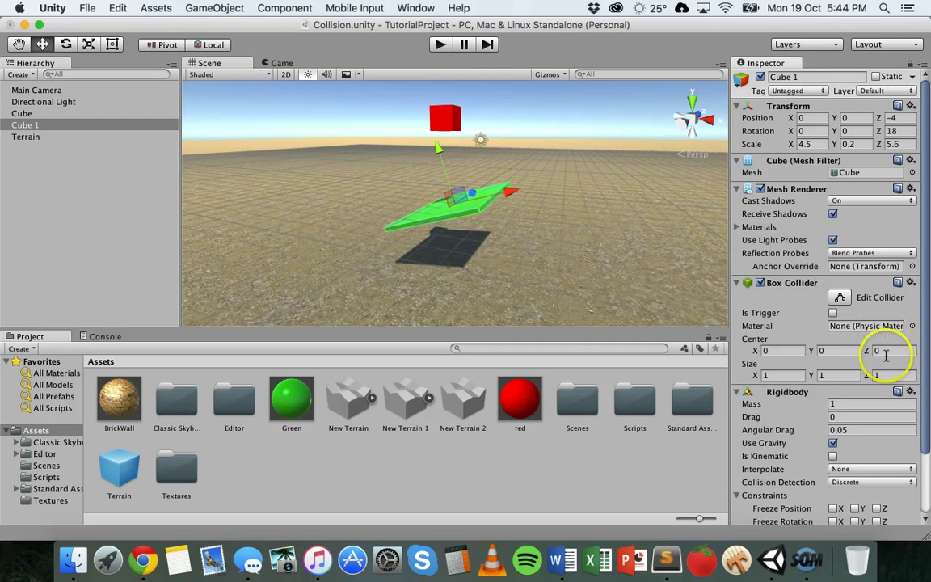
Disable Use Gravity in the green platform's Rigidbody settings
scroll(807, 347, down, 1)
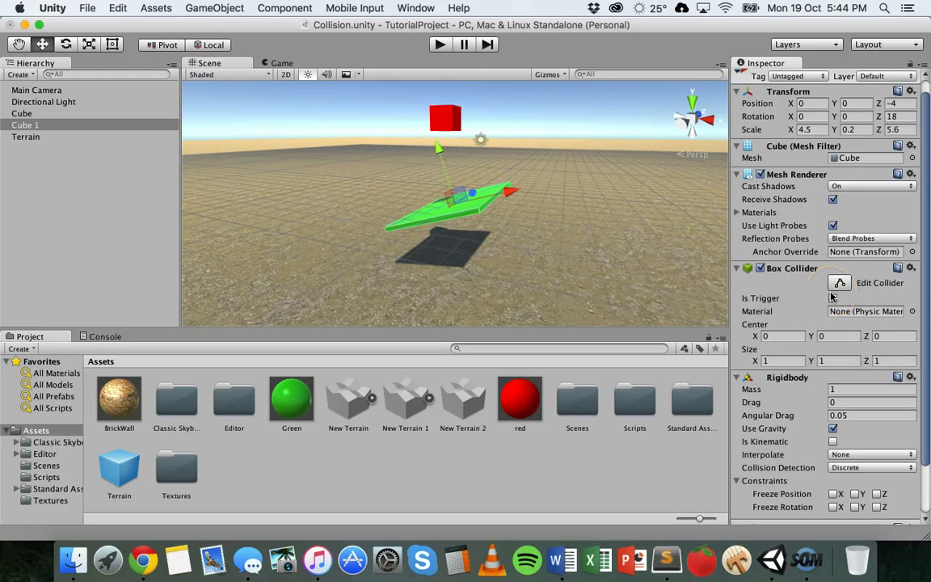
scroll(833, 298, down, 2)
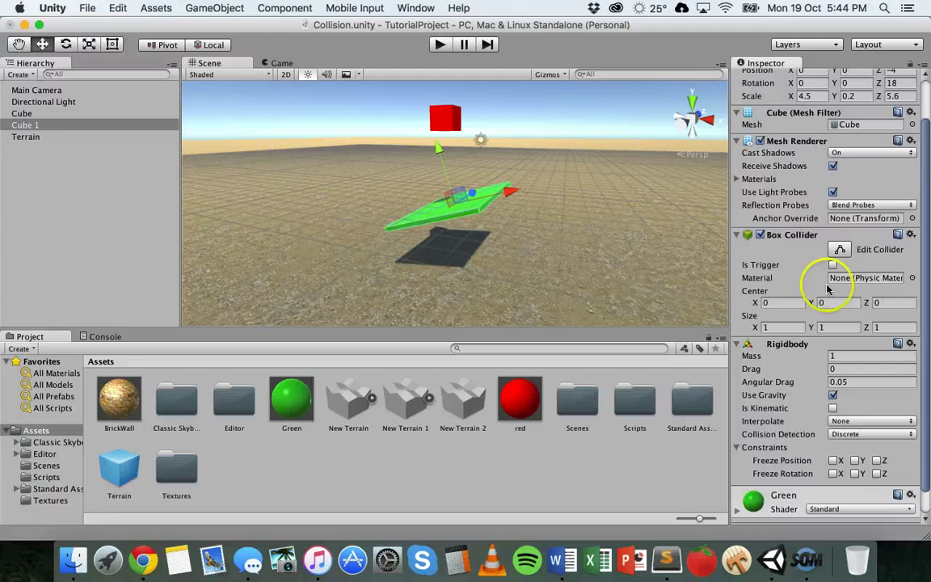
scroll(825, 356, down, 2)
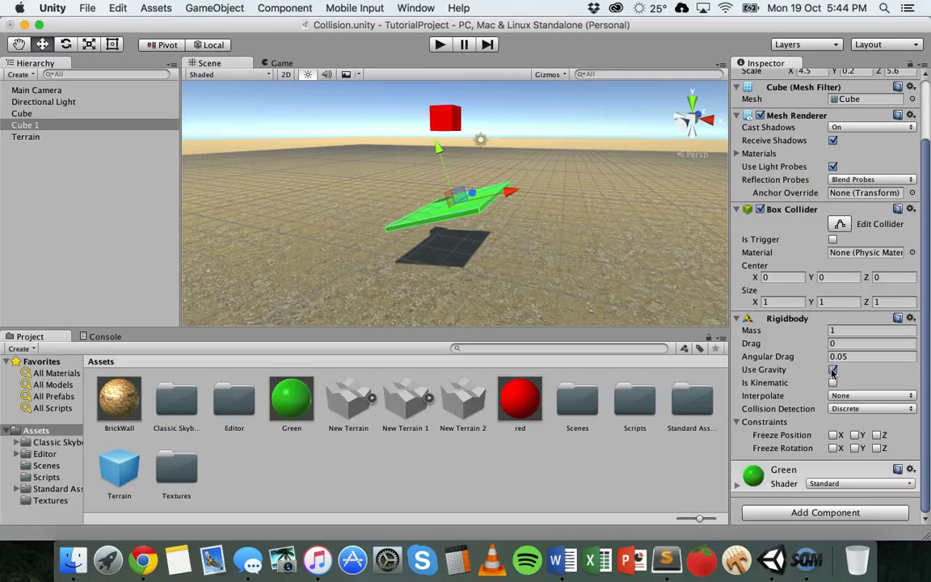
click(833, 370)
Run the scene twice to watch the red cube hit the green platform, checking the cube's Rigidbody settings between the runs
click(441, 45)
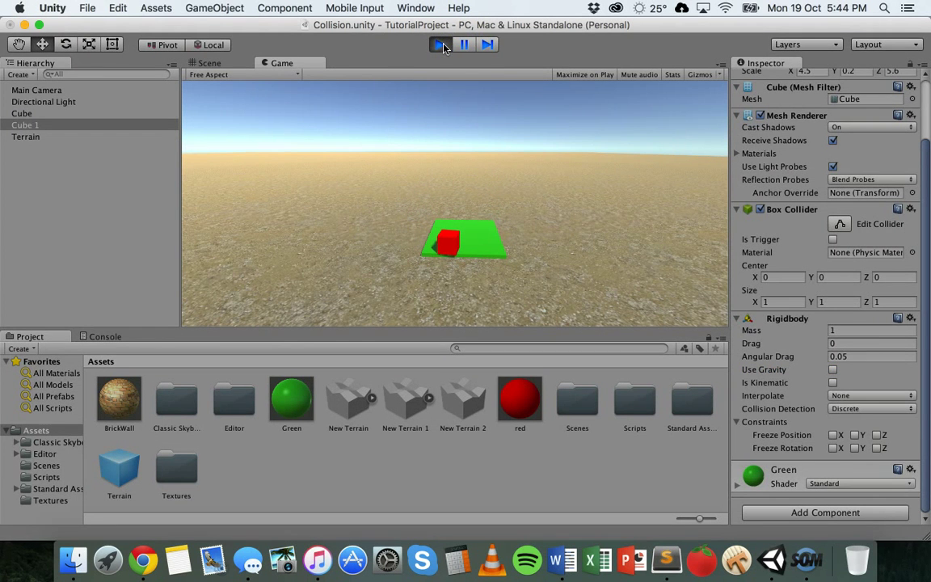
click(442, 46)
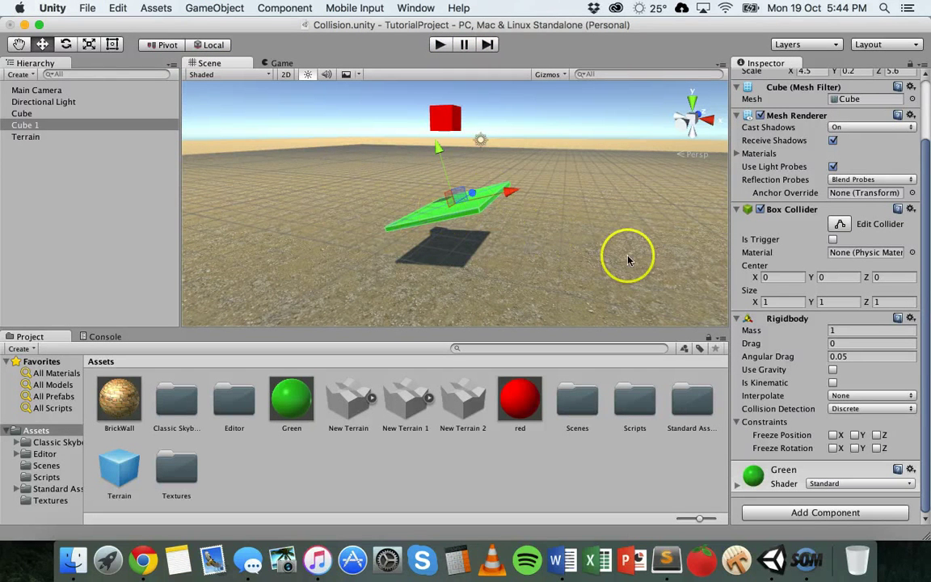
click(833, 369)
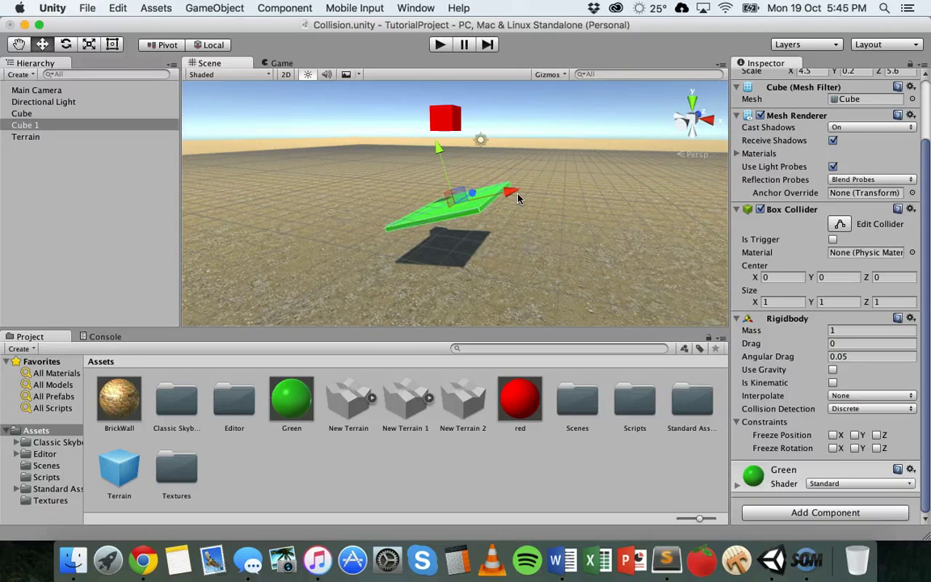
click(450, 121)
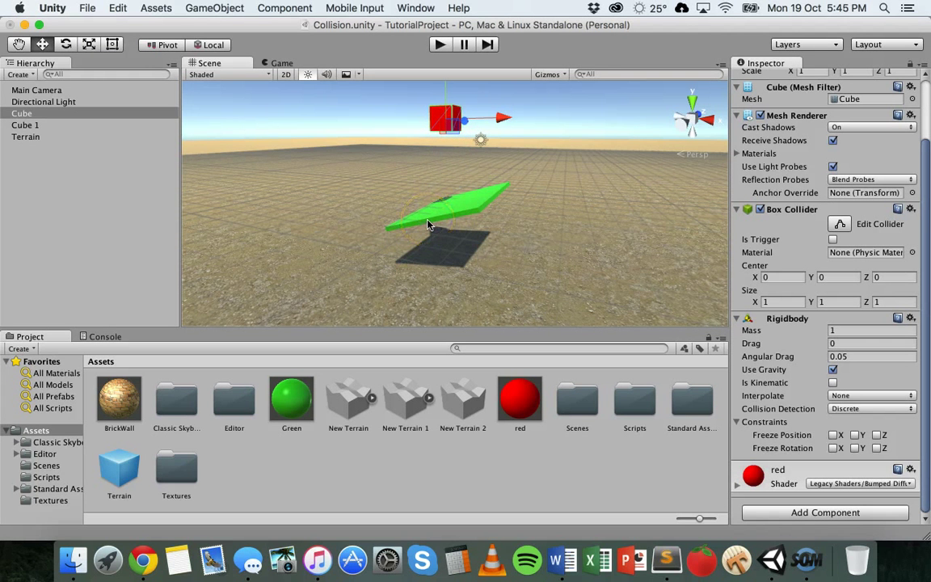
click(438, 44)
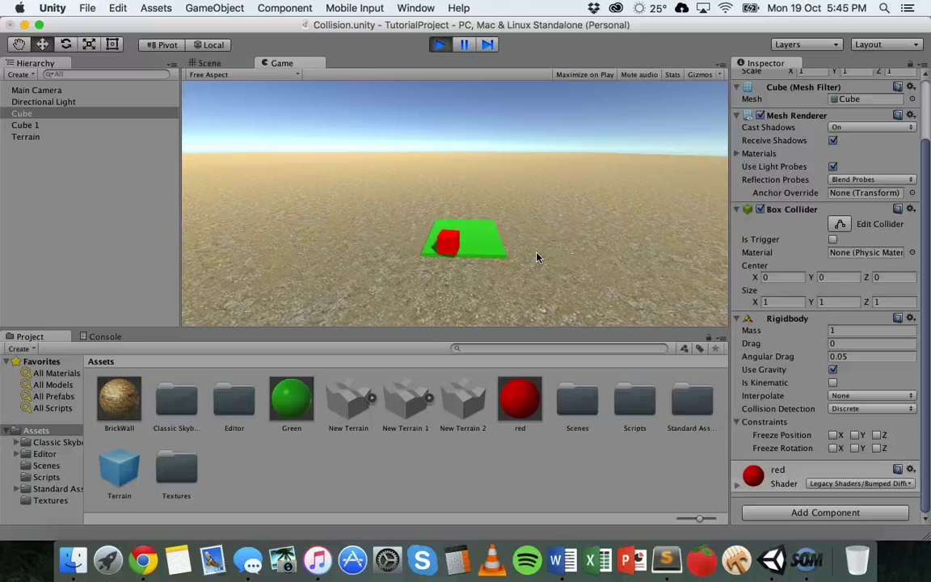
click(437, 45)
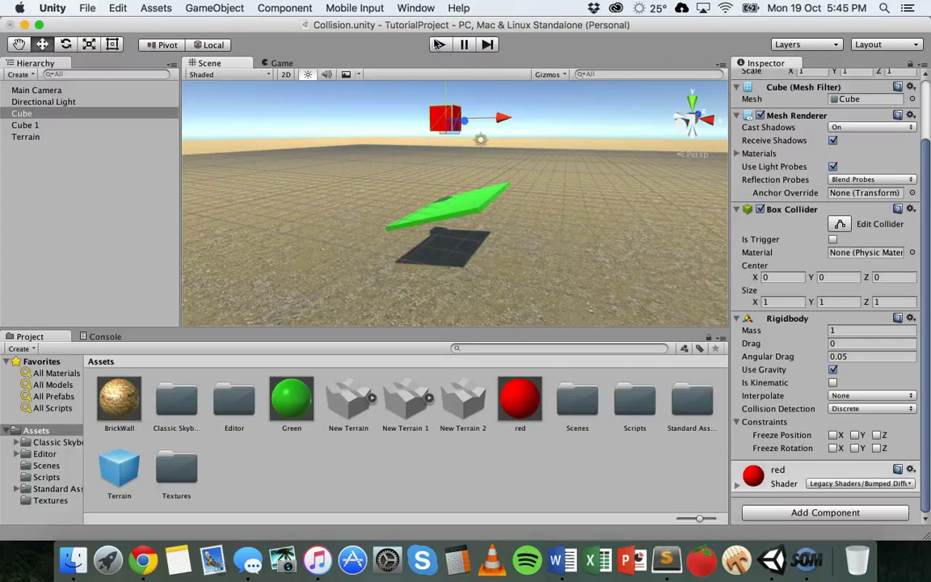
Freeze the green platform's position on the X, Y and Z axes in its Rigidbody constraints
click(460, 155)
click(466, 207)
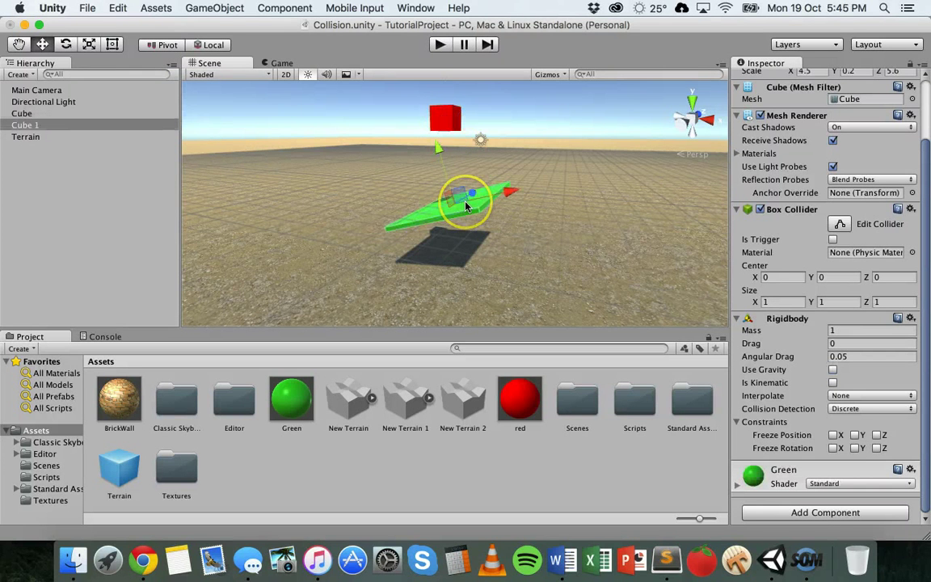
click(738, 422)
click(737, 451)
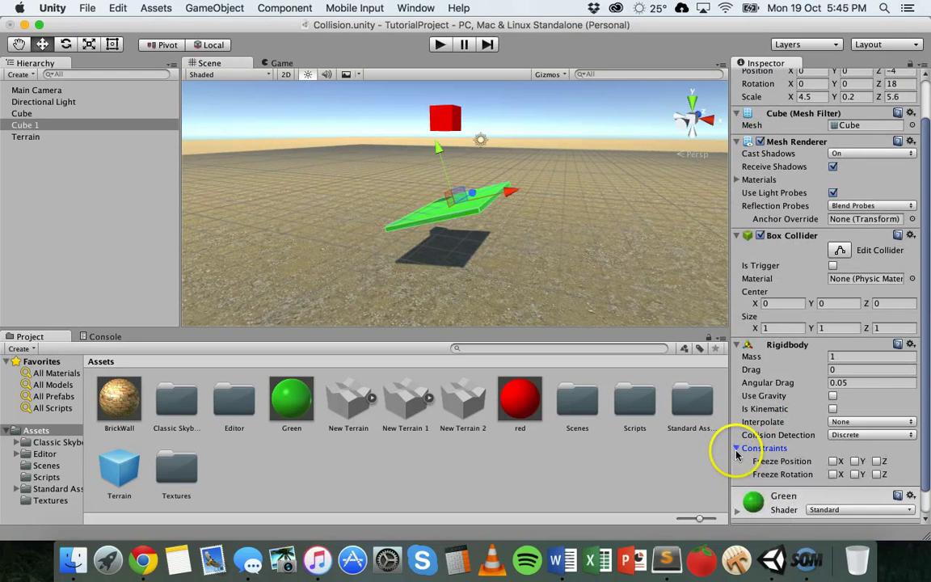
scroll(788, 428, down, 1)
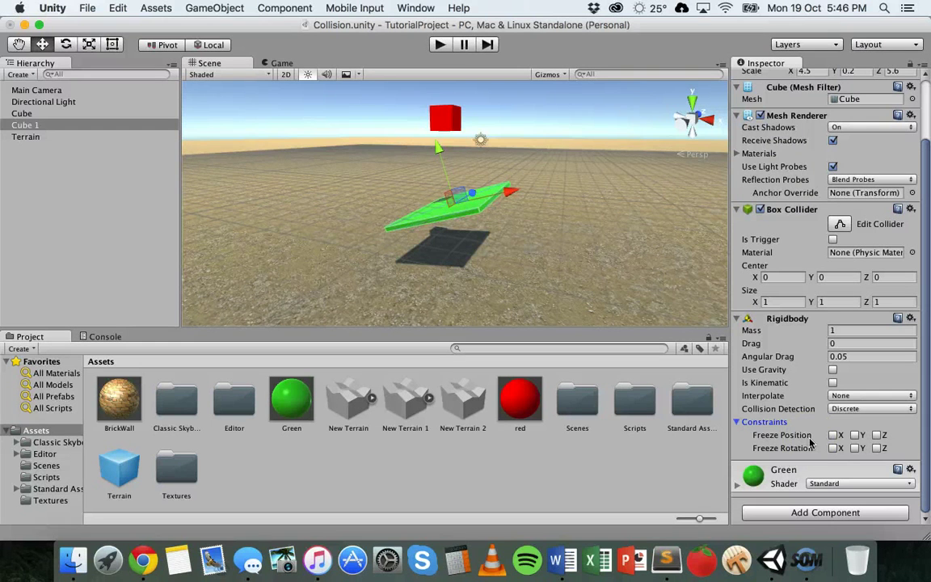
click(833, 435)
click(855, 435)
click(877, 435)
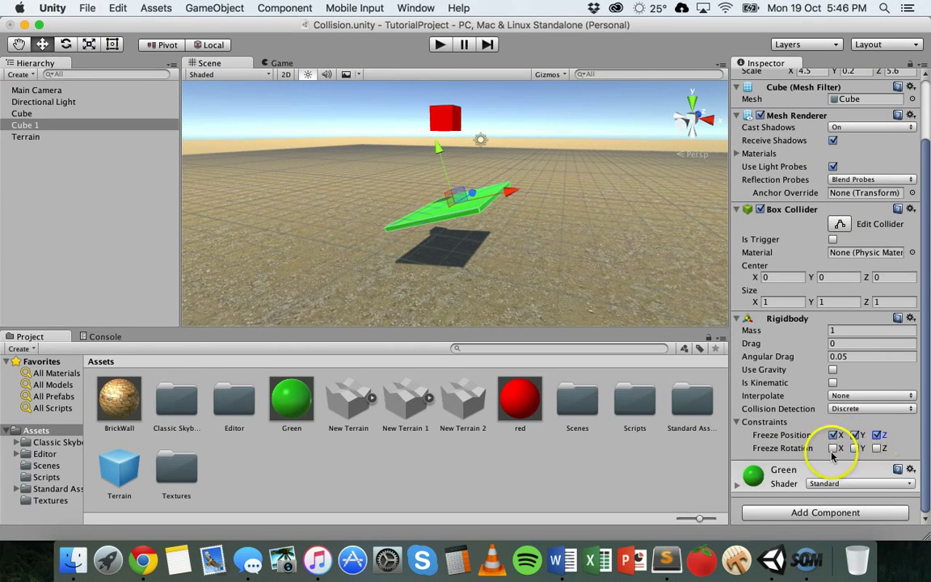
Freeze the green platform's rotation on X, Y and Z, and test the collision by running and stopping the scene
click(833, 448)
click(855, 449)
click(877, 449)
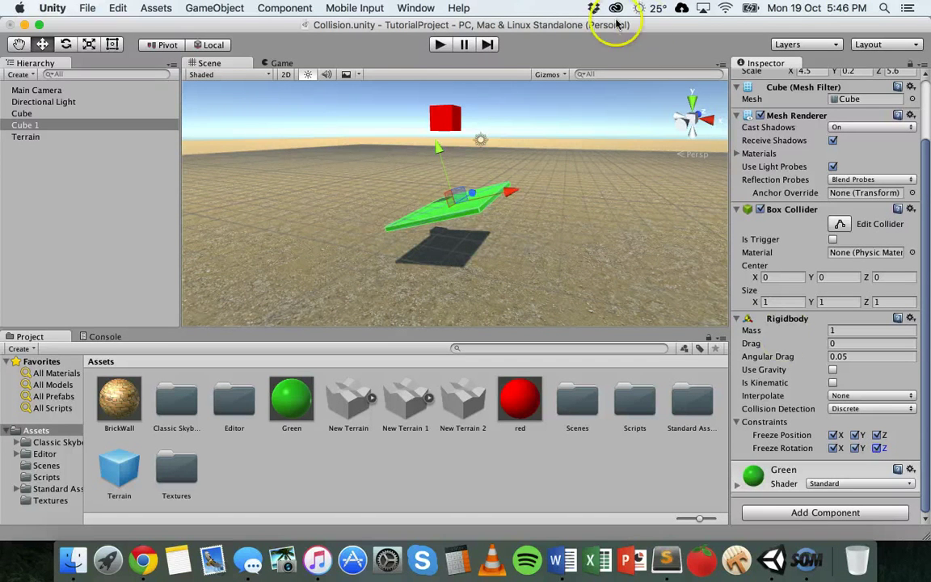
click(440, 45)
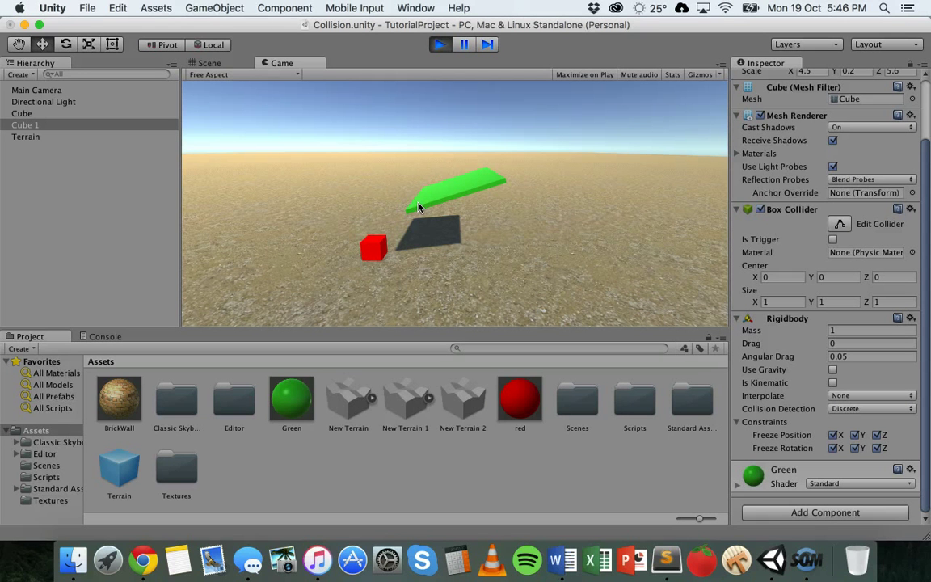
click(439, 45)
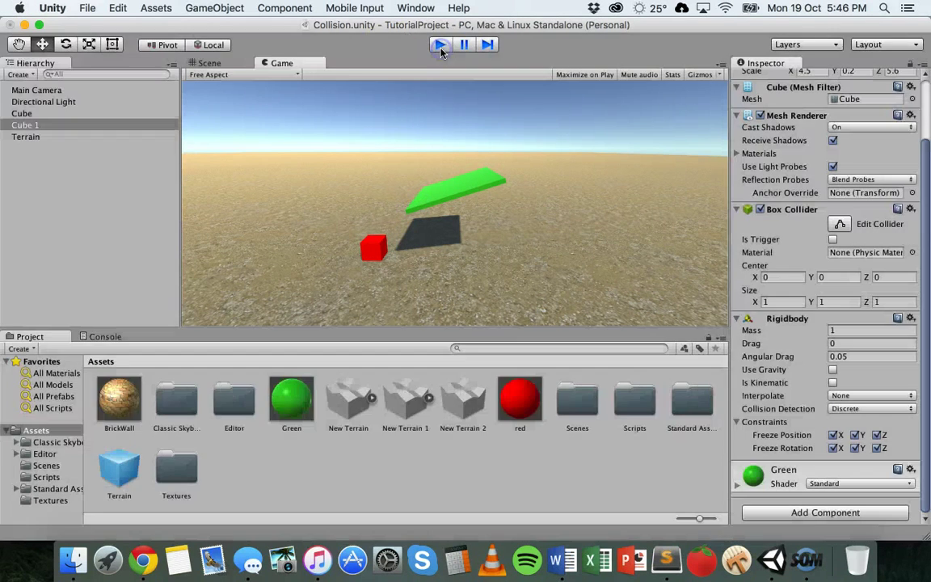
Remove the Box Collider component from the red cube
click(34, 113)
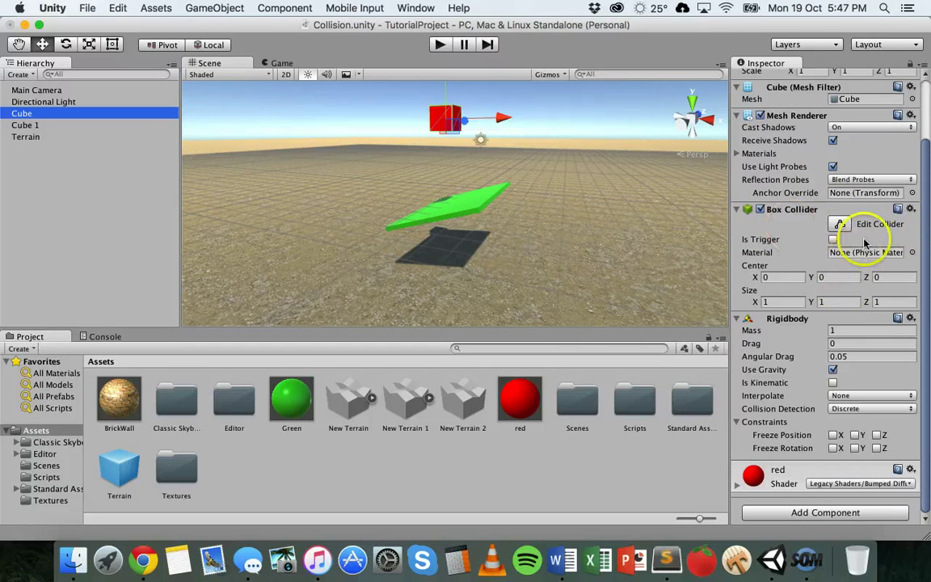
click(909, 209)
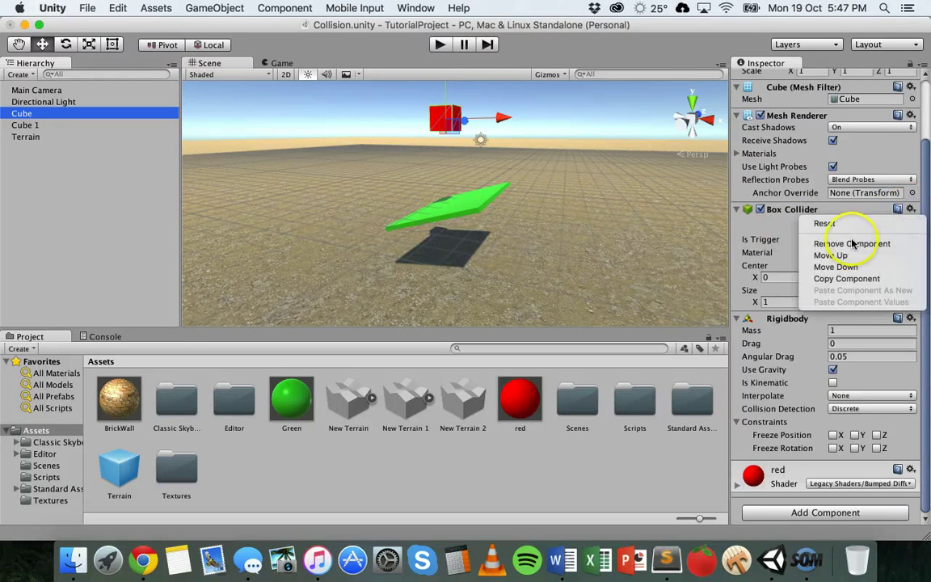
click(912, 211)
click(911, 211)
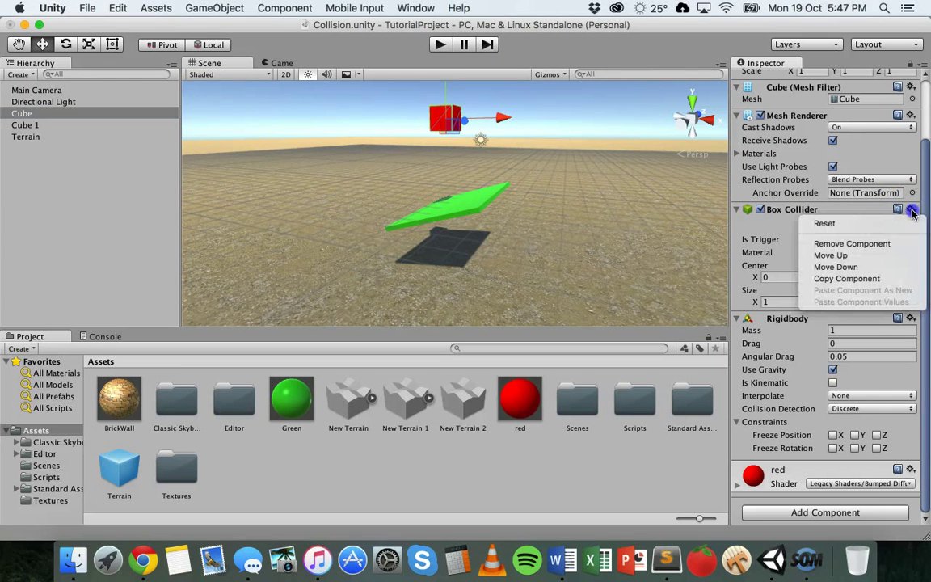
click(853, 244)
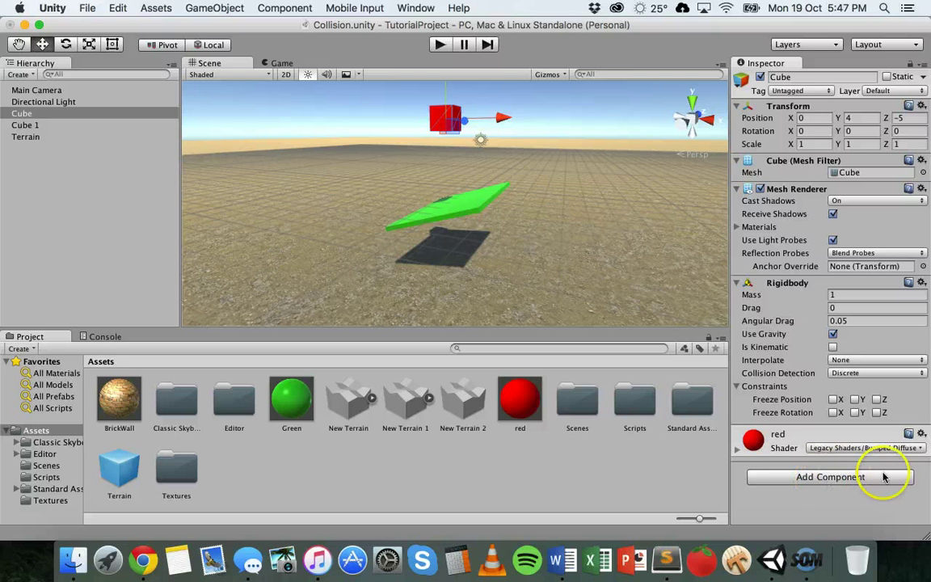
Add a Sphere Collider physics component to the red cube
click(826, 479)
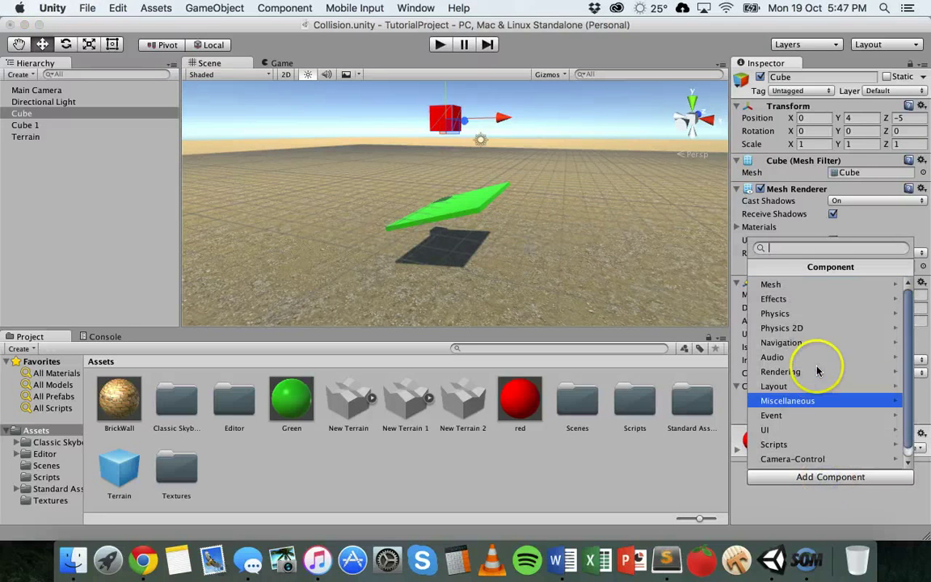
click(784, 313)
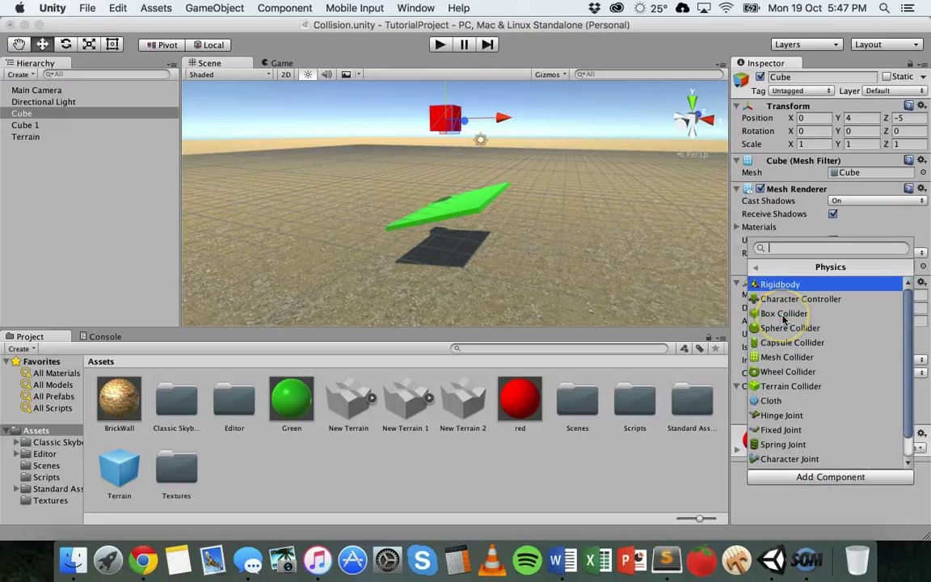
click(790, 327)
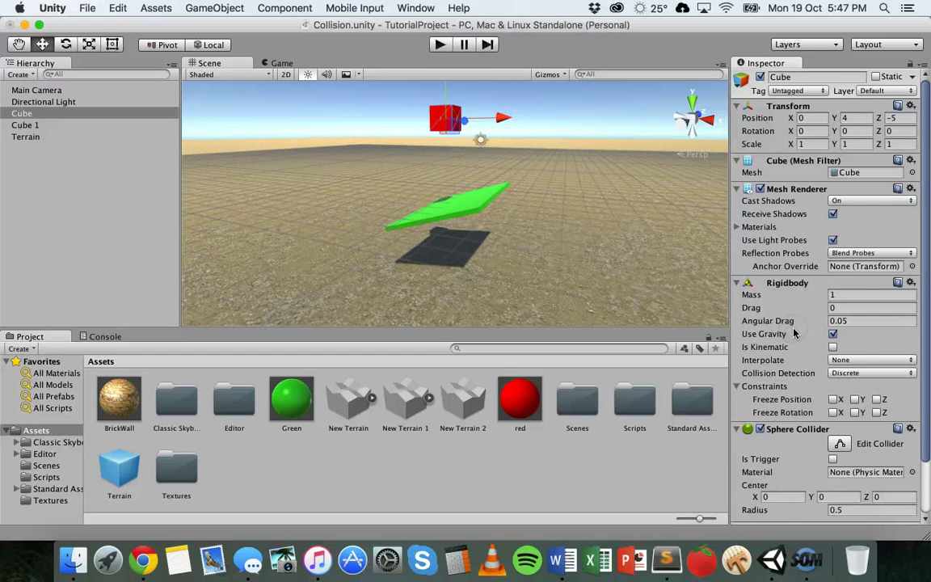
scroll(794, 332, down, 2)
click(817, 435)
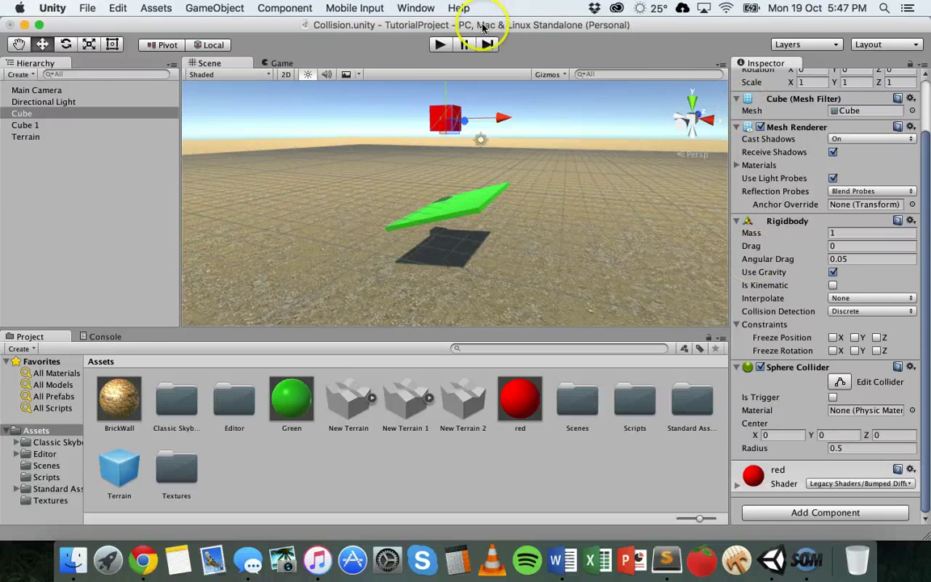
Run the scene twice to watch how the red cube moves over the platform and terrain with its Sphere Collider
click(439, 44)
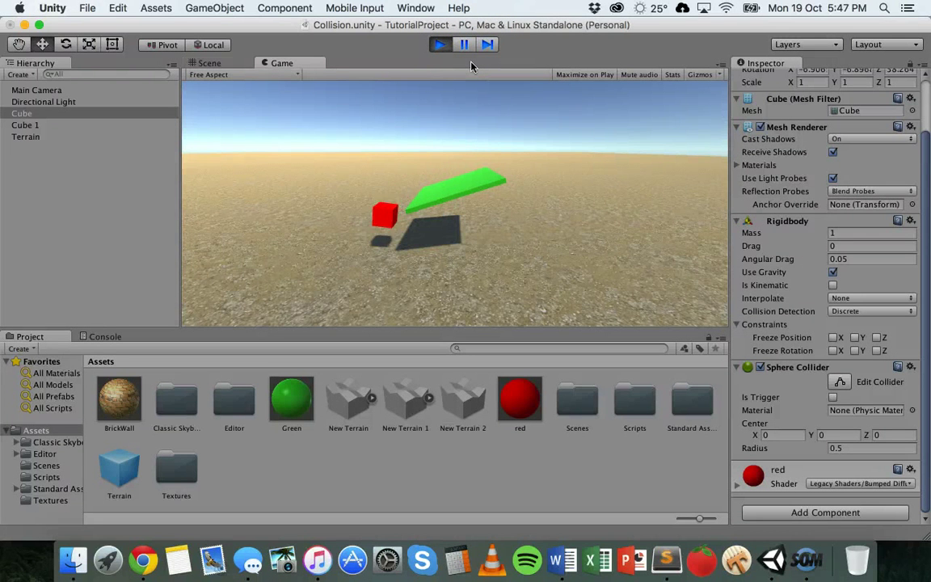
click(460, 67)
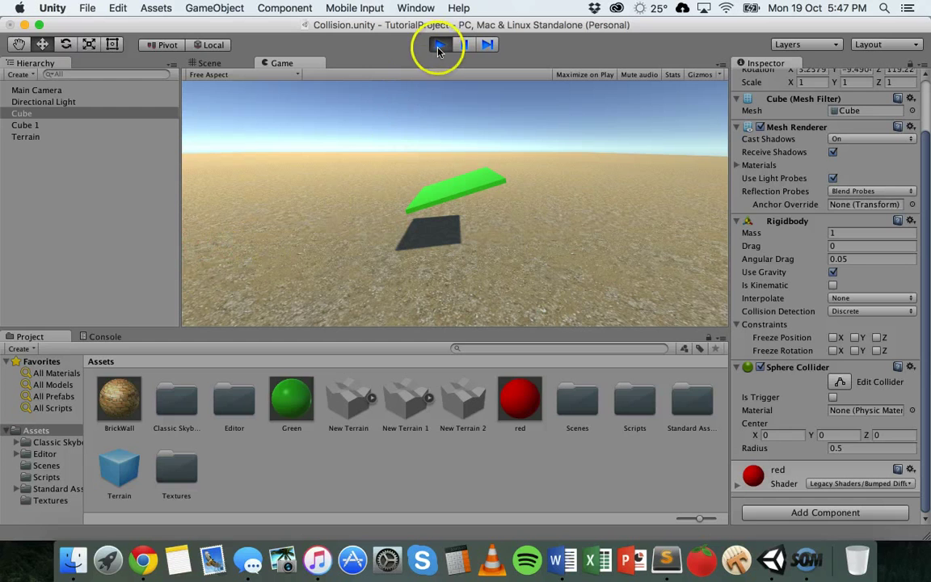
click(437, 46)
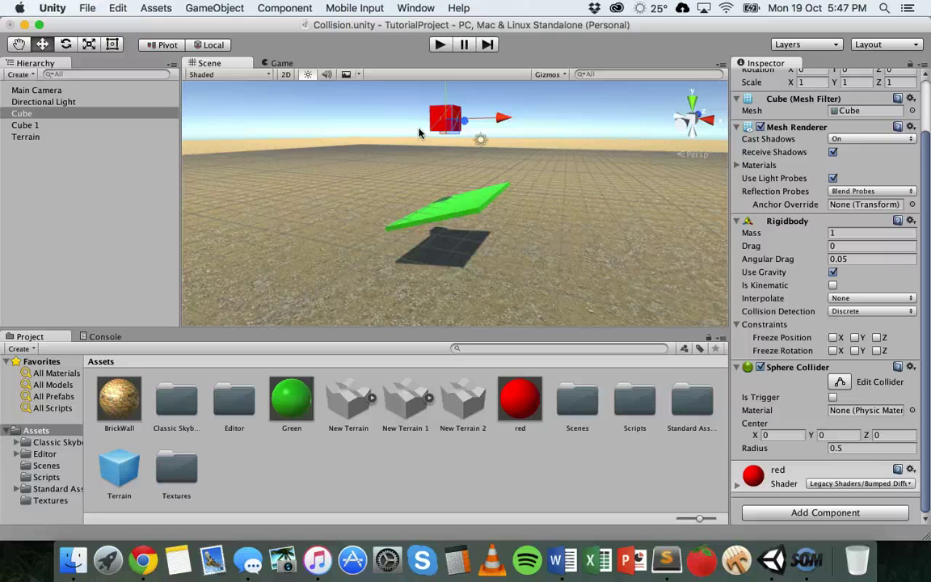
click(439, 45)
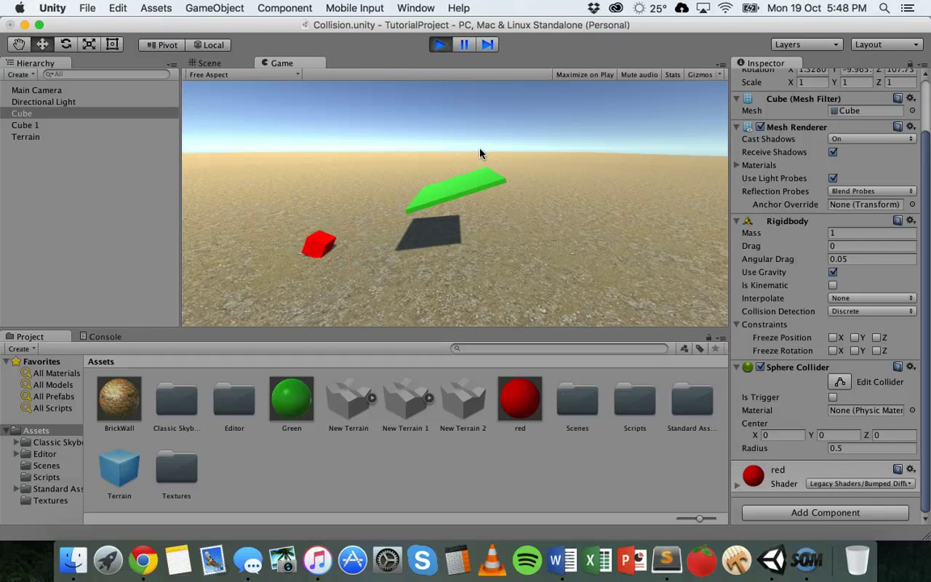
click(319, 213)
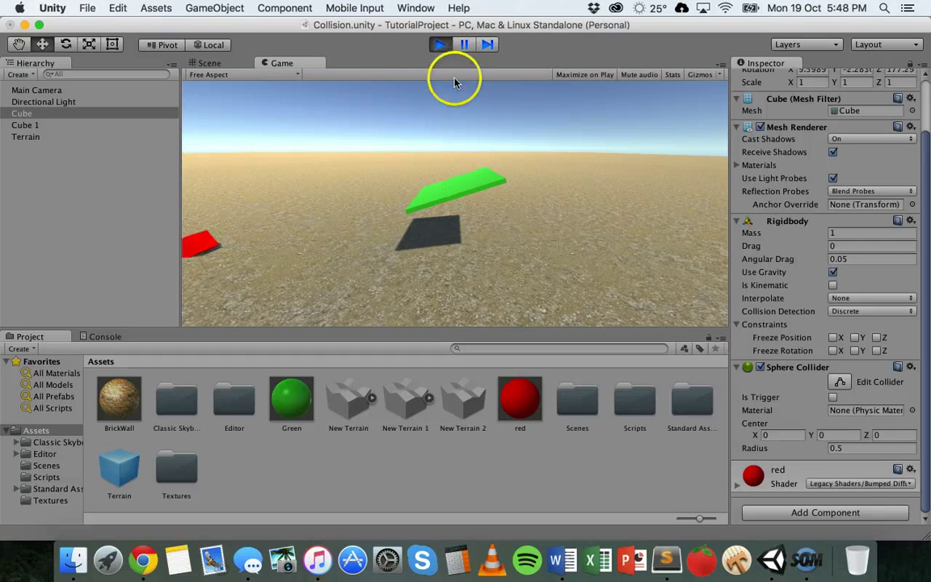
Stop the running scene and create a Physic Material asset named bouncy
click(441, 46)
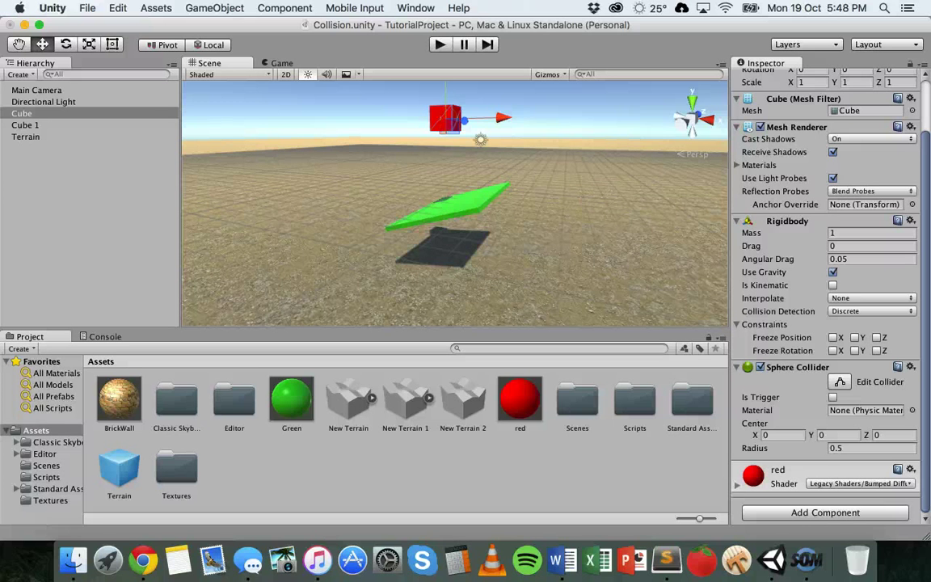
click(156, 8)
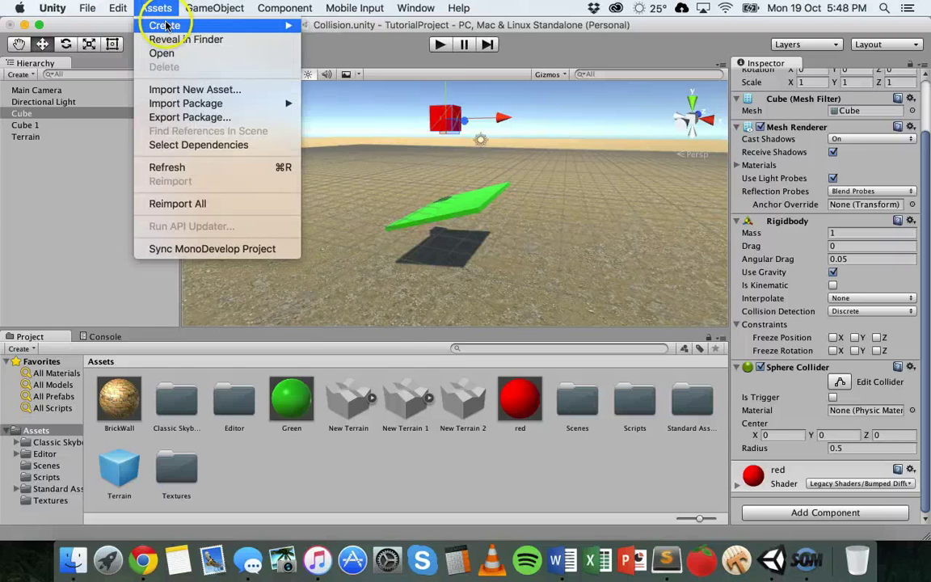
mouse_move(166, 26)
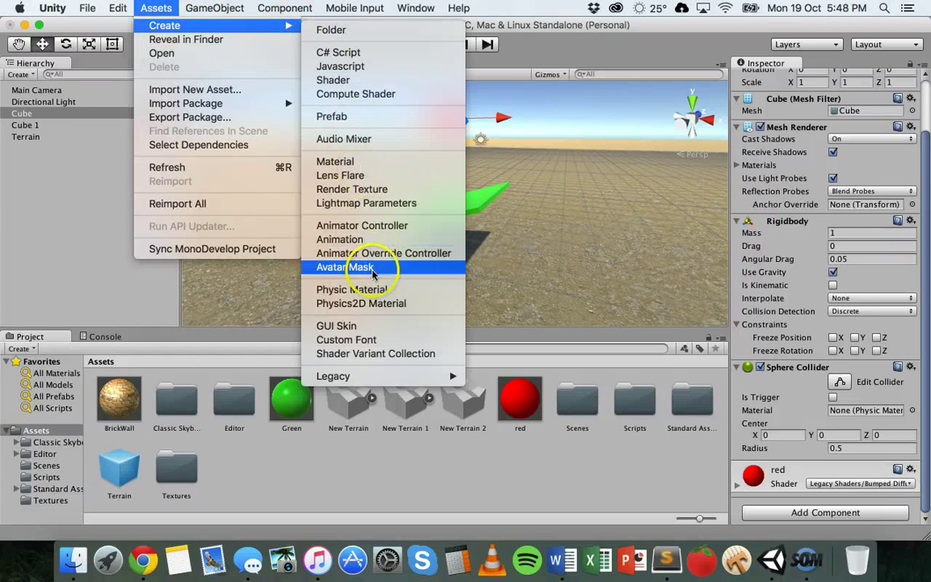
click(372, 289)
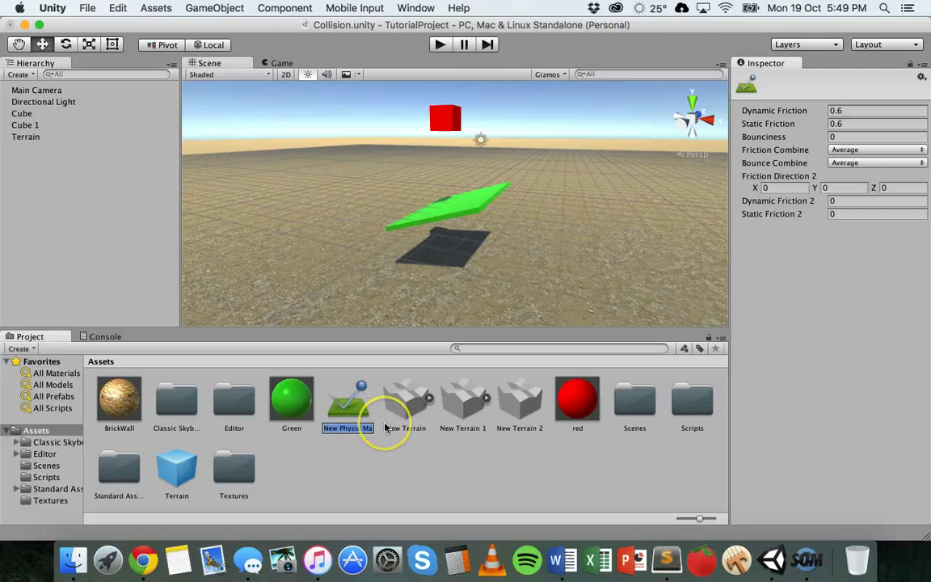
text(bouncy)
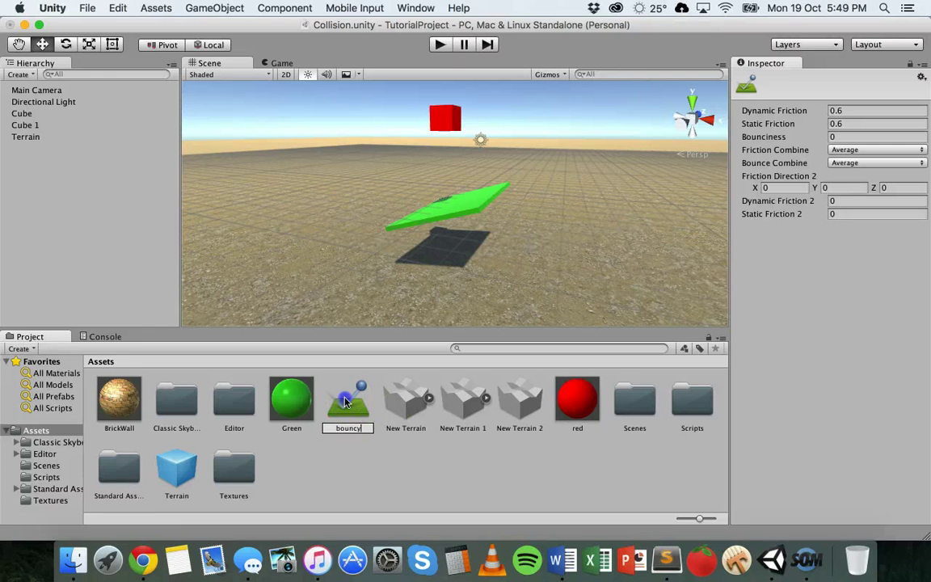
key(Return)
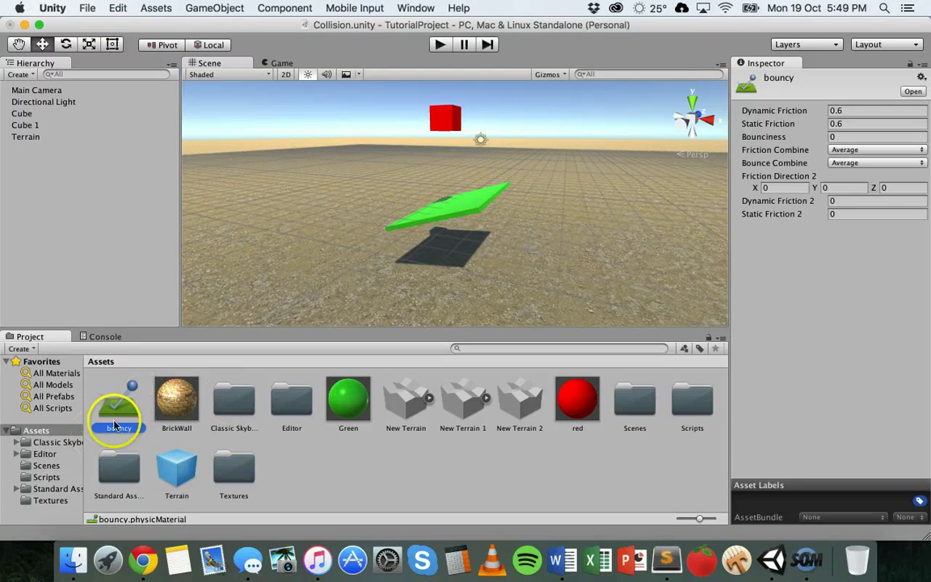
Assign the bouncy physic material to the red cube's Sphere Collider, and test it by running and stopping the scene
drag(114, 436, 441, 139)
click(432, 127)
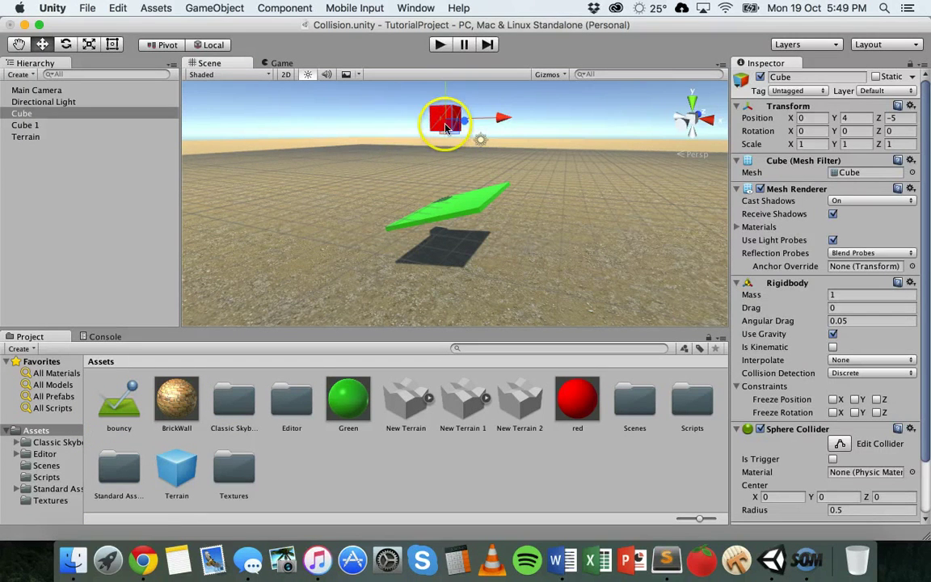
scroll(788, 338, down, 3)
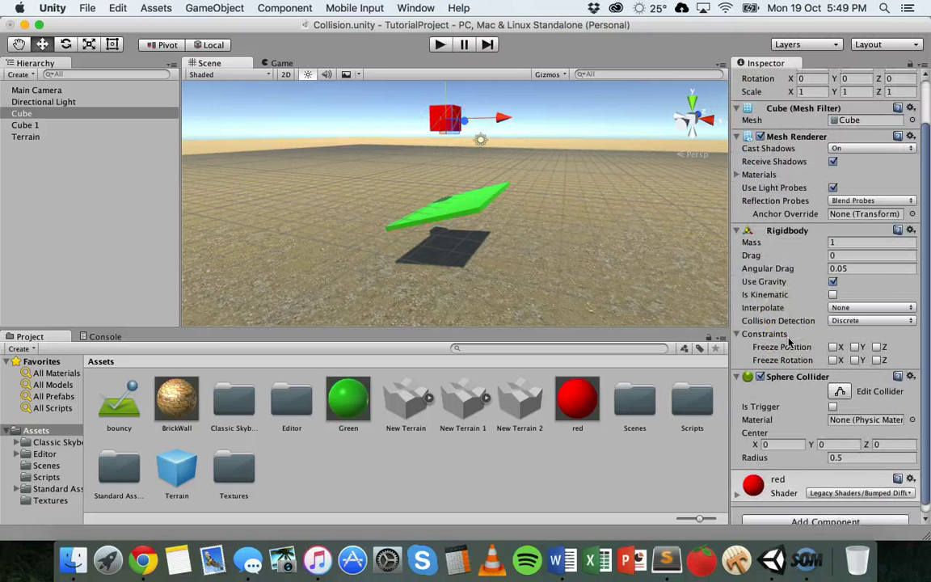
scroll(789, 342, down, 2)
scroll(790, 343, up, 5)
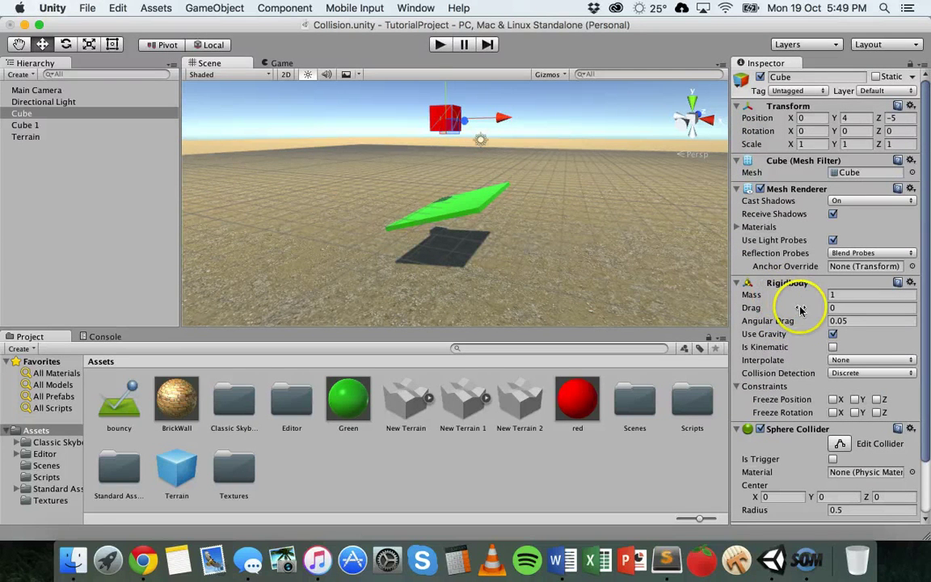
scroll(825, 380, down, 3)
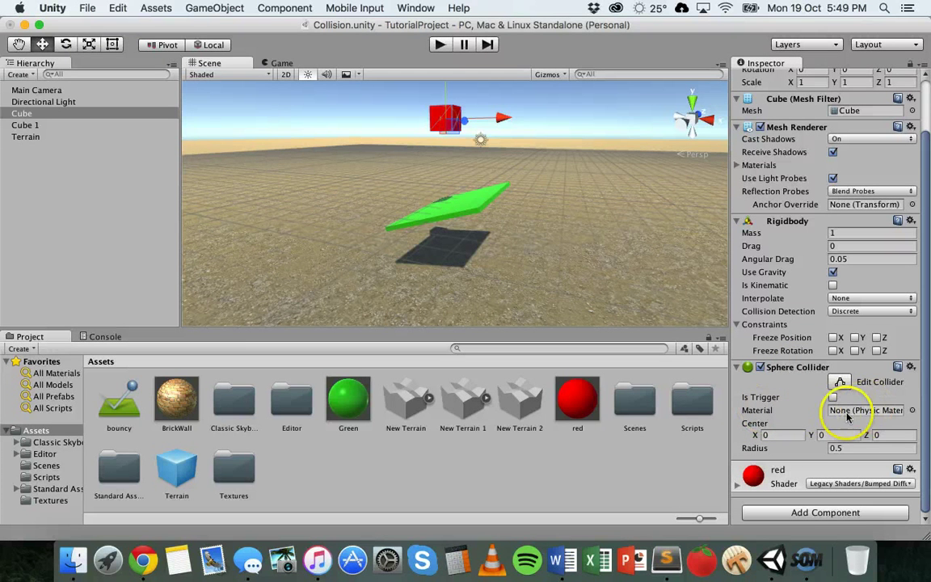
click(913, 411)
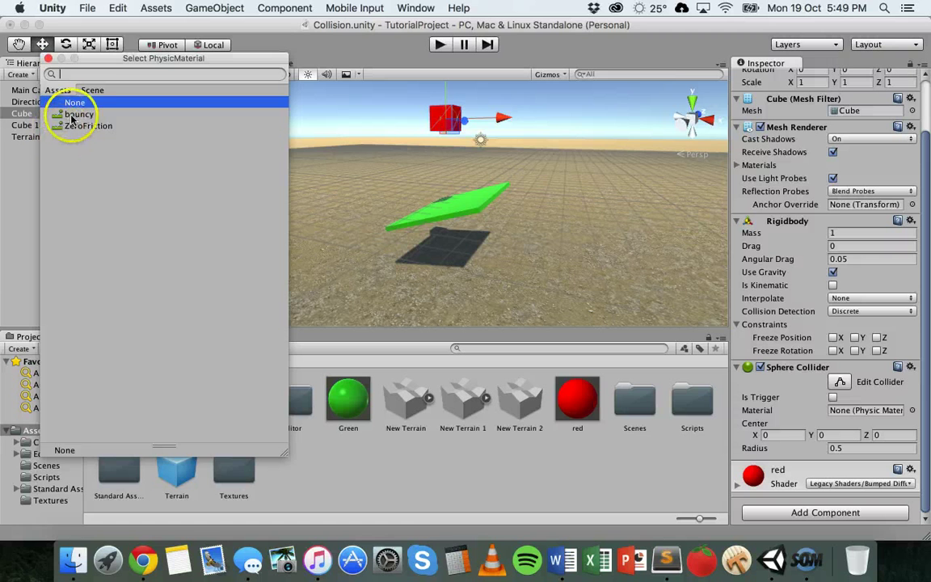
click(75, 115)
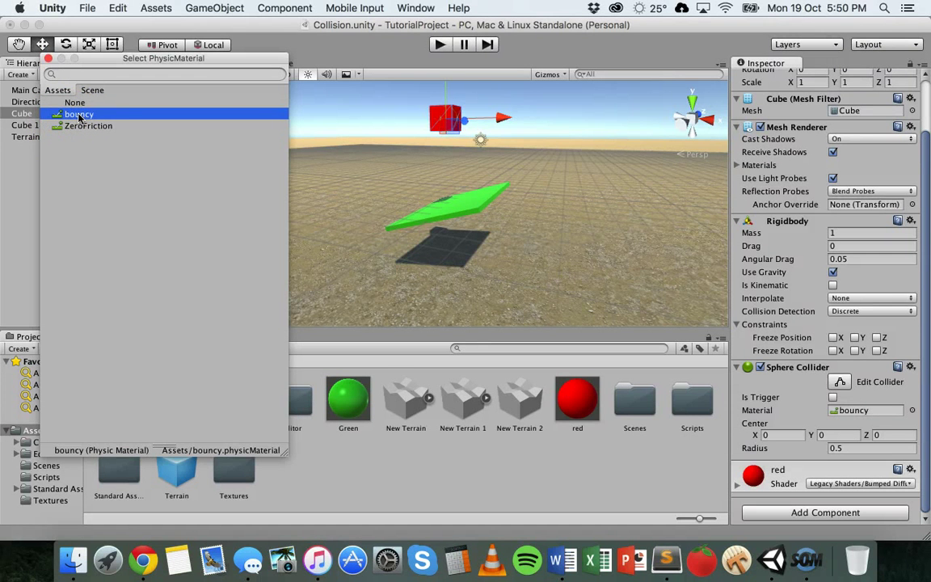
double_click(70, 114)
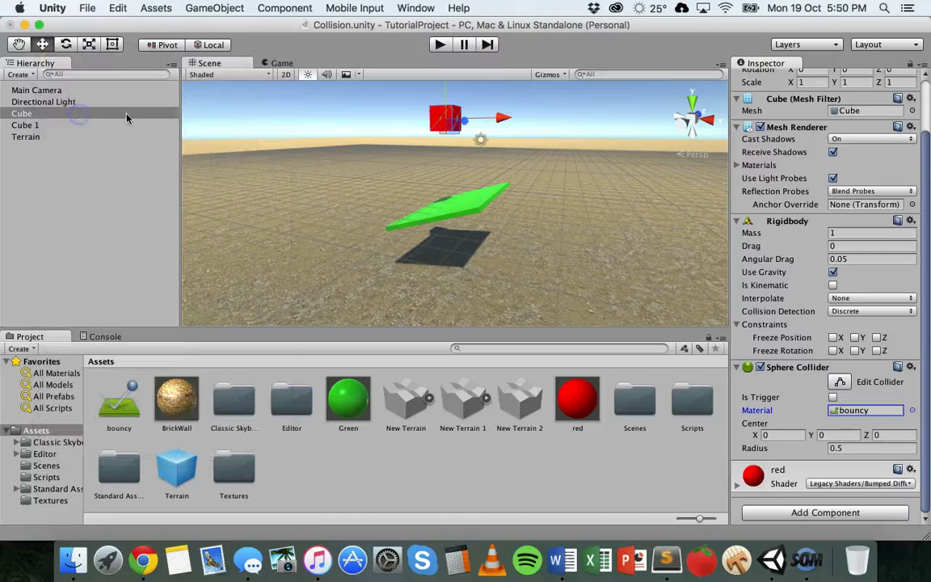
click(437, 47)
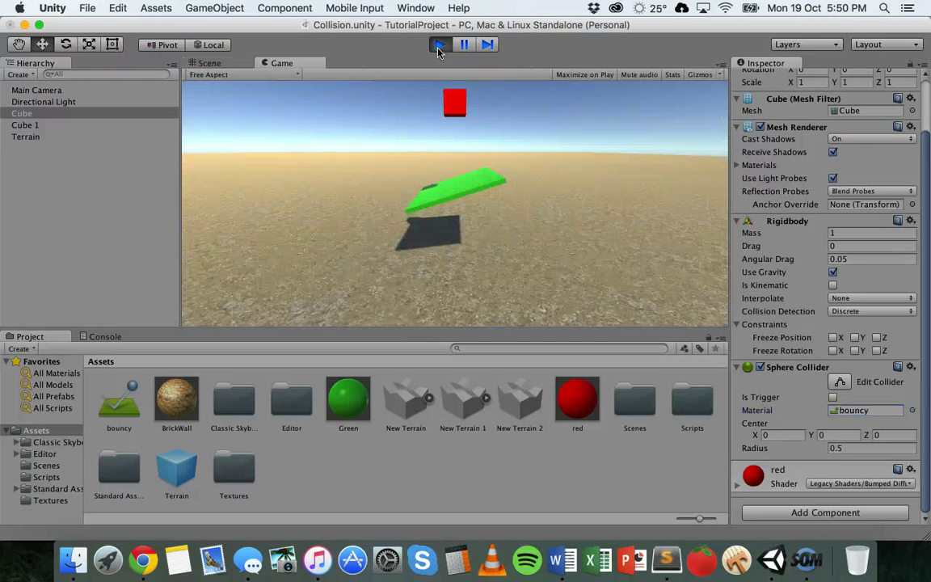
click(438, 46)
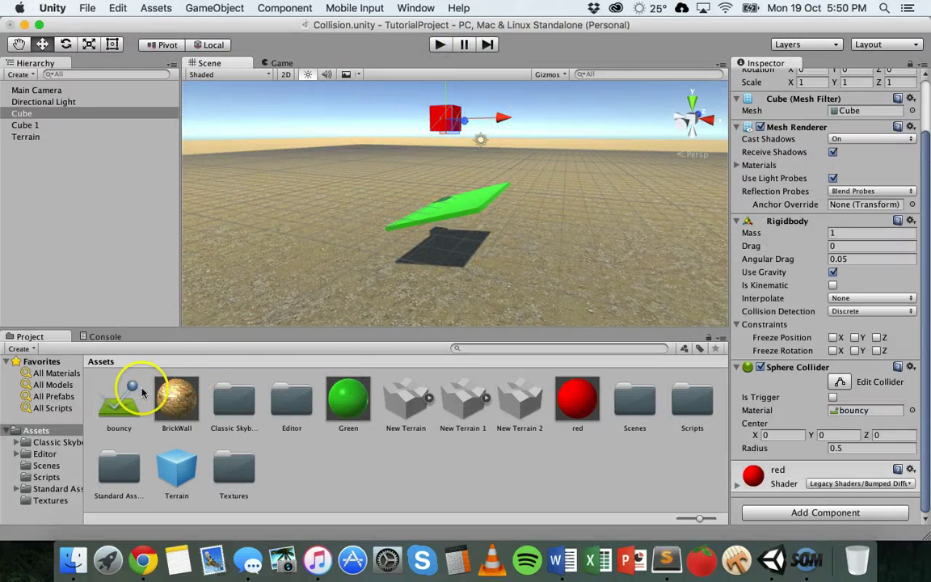
Set the bouncy material's Bounciness to 1 and its Bounce Combine to Maximum
click(118, 409)
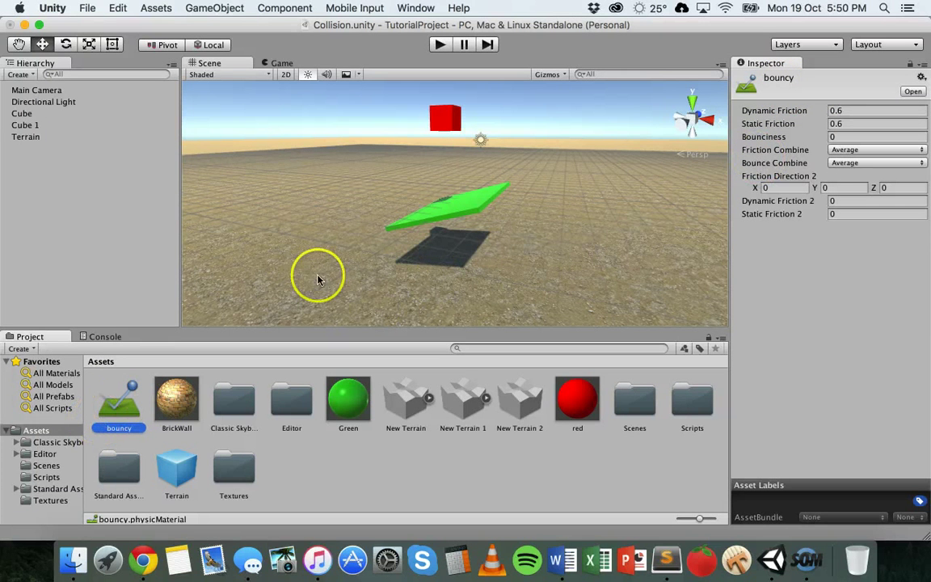
click(837, 136)
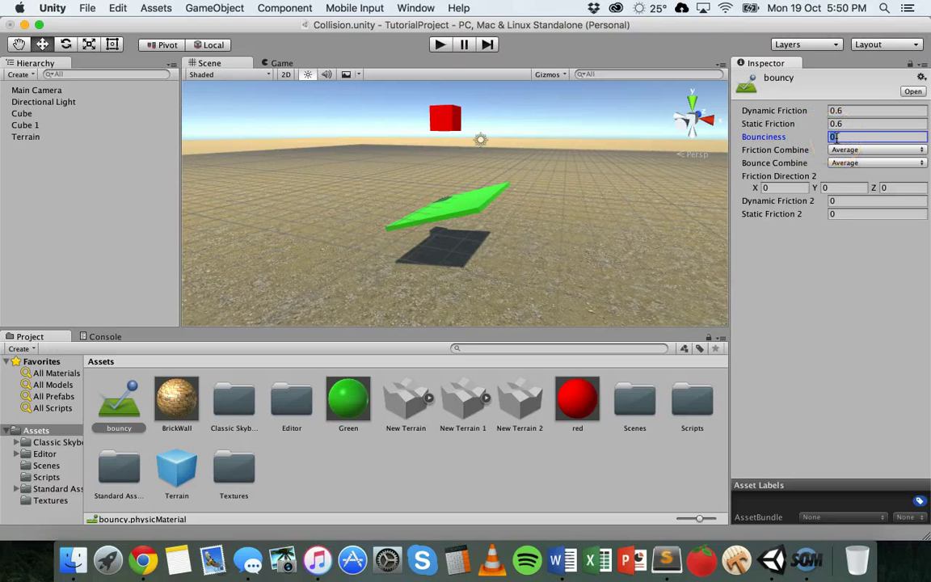
click(837, 137)
text(1)
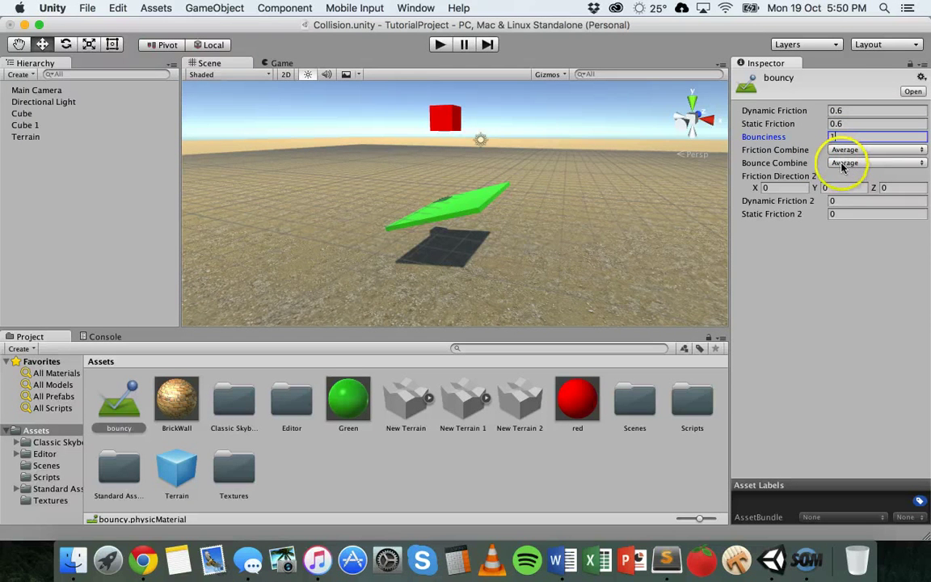
click(843, 164)
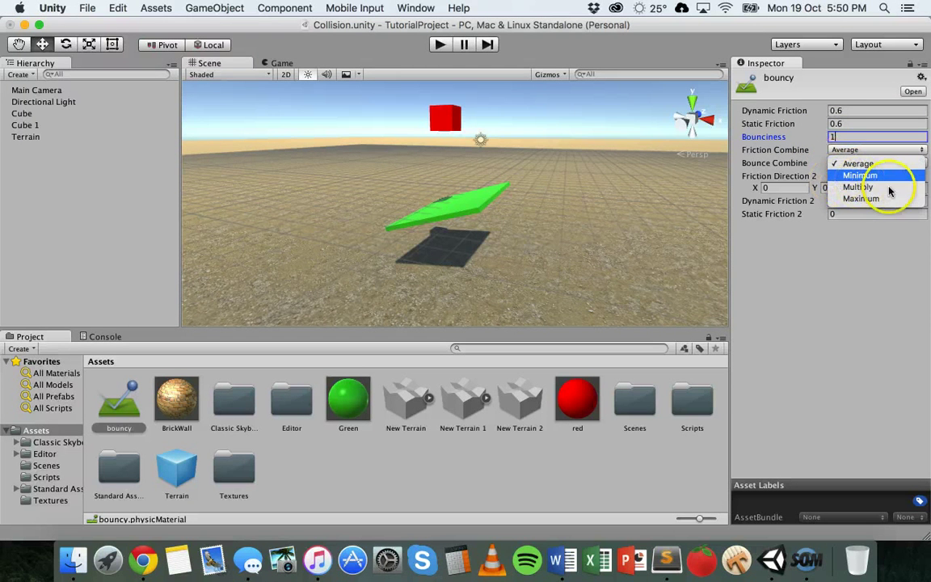
click(861, 198)
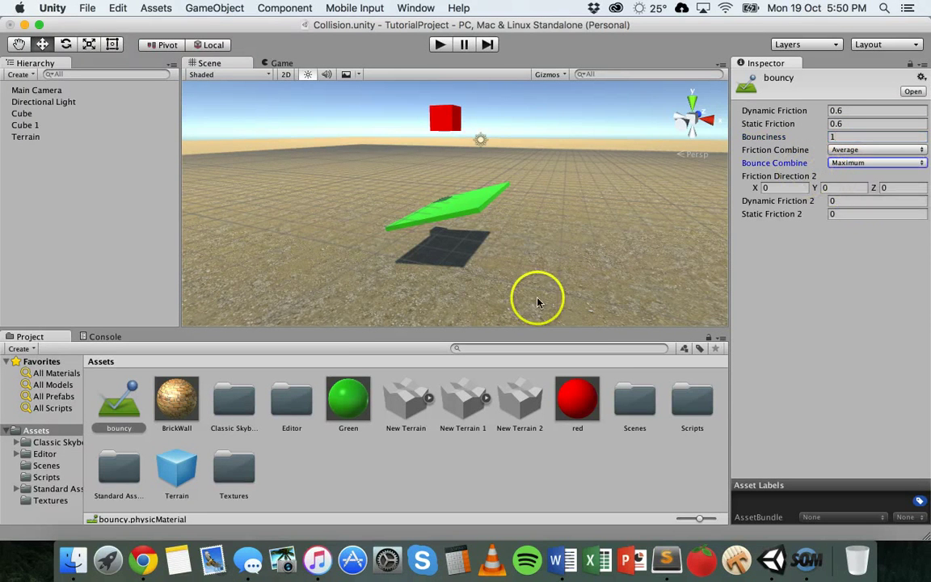
key(Return)
click(831, 318)
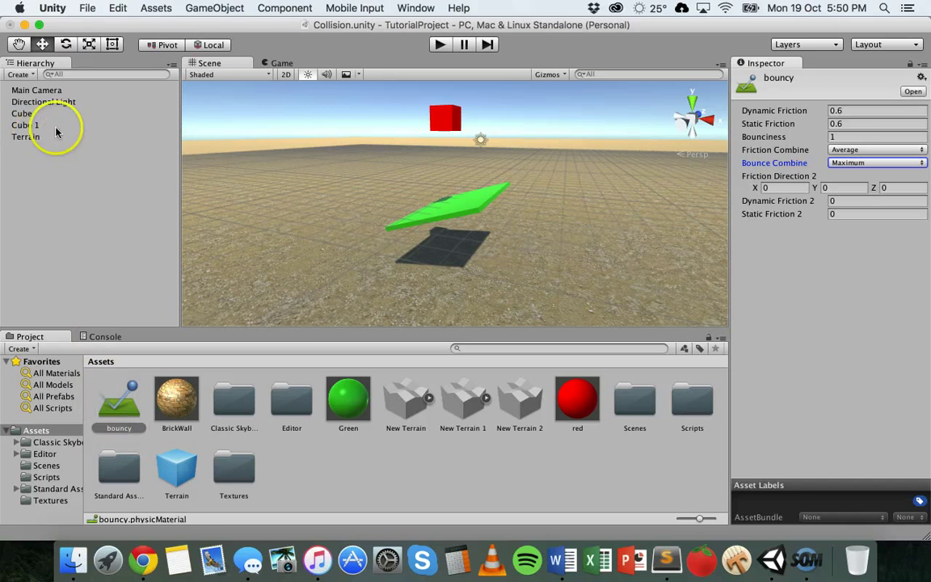
Select the red cube and run the scene twice to watch how it bounces off the platform and terrain
click(31, 113)
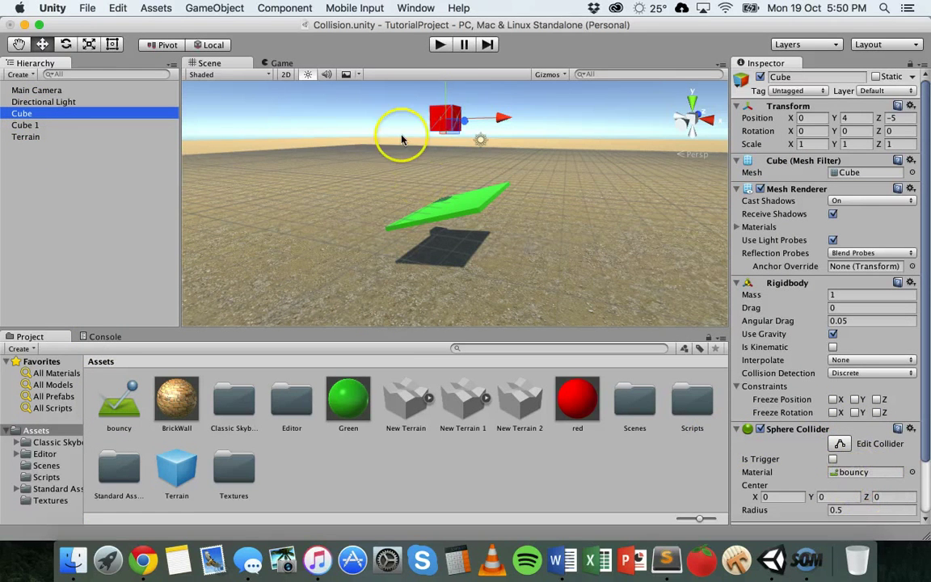
click(447, 50)
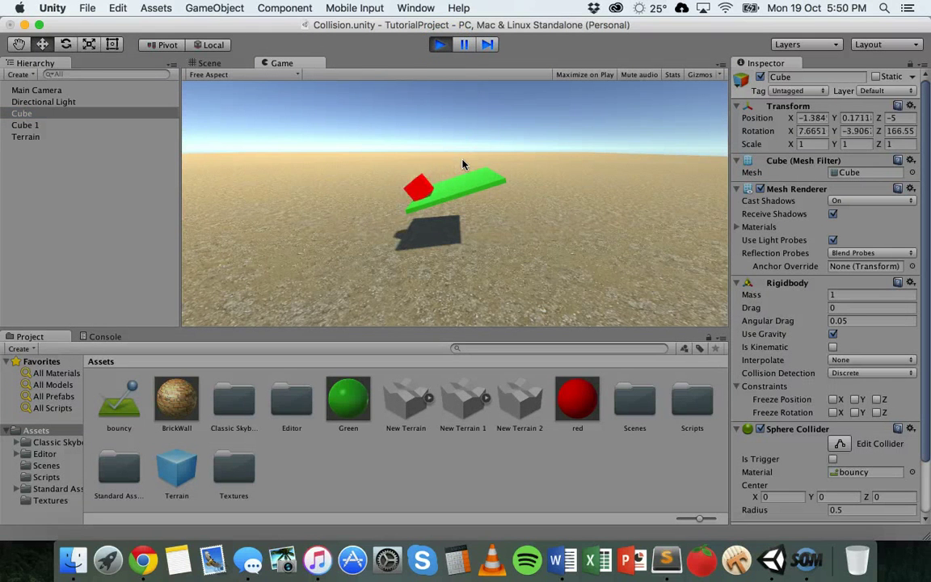
click(440, 44)
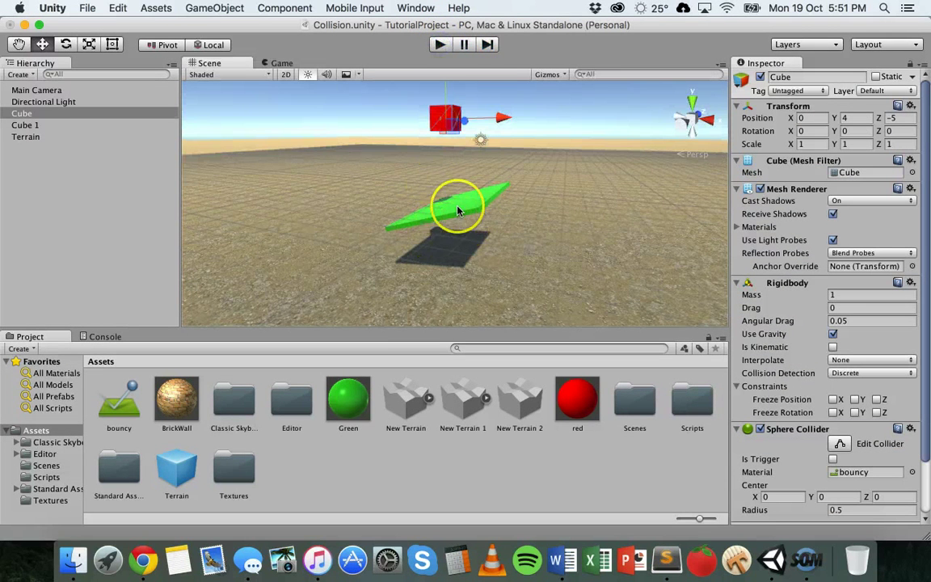
click(439, 45)
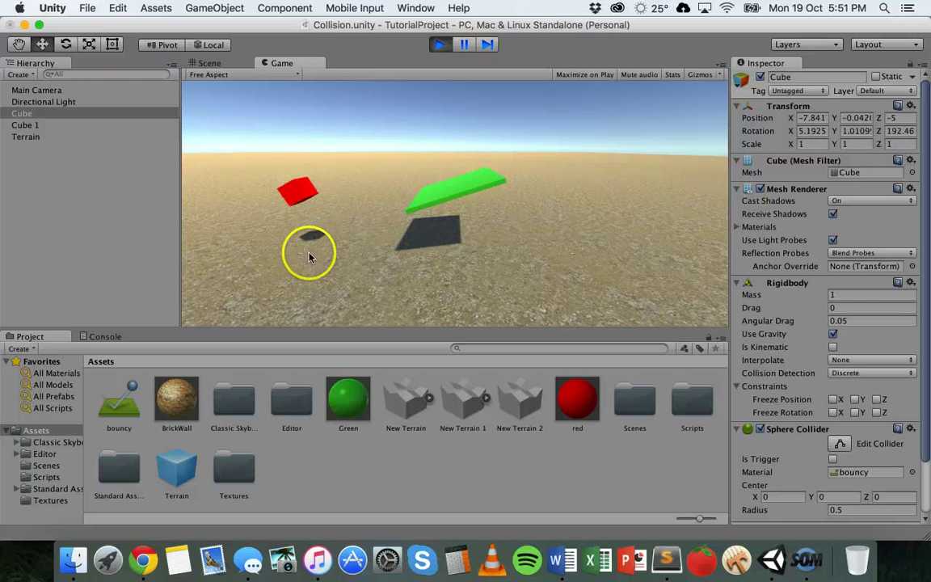
click(441, 46)
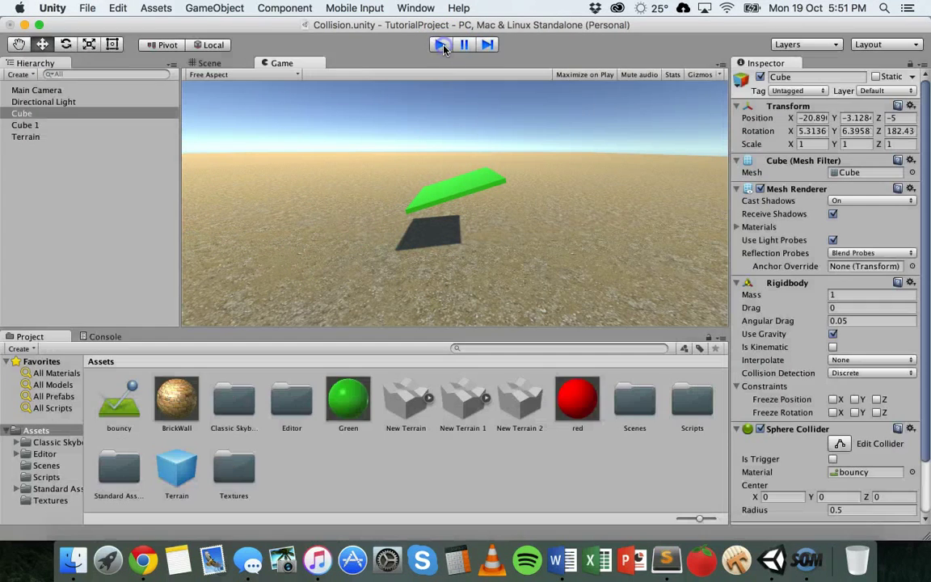
click(454, 203)
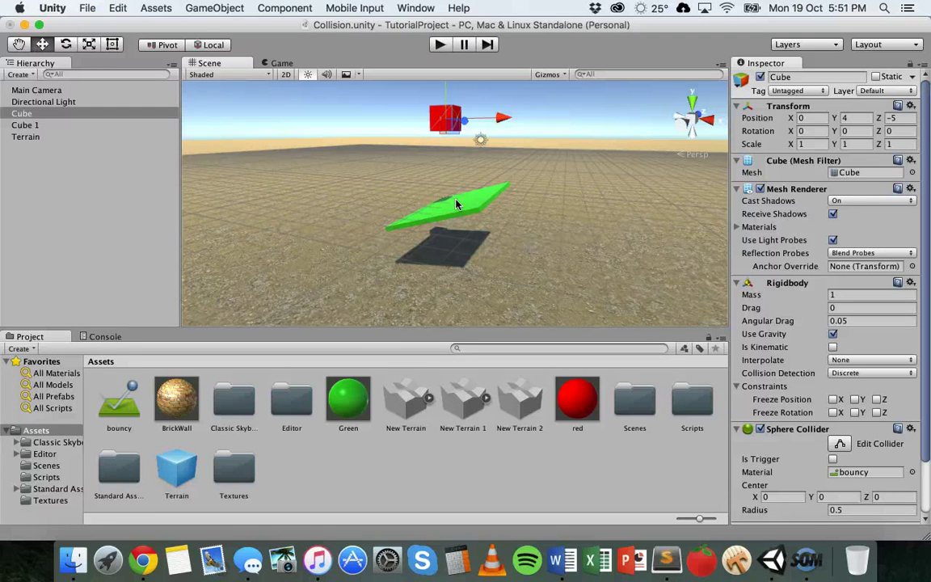
Enable Is Trigger on the green platform's Box Collider
click(117, 400)
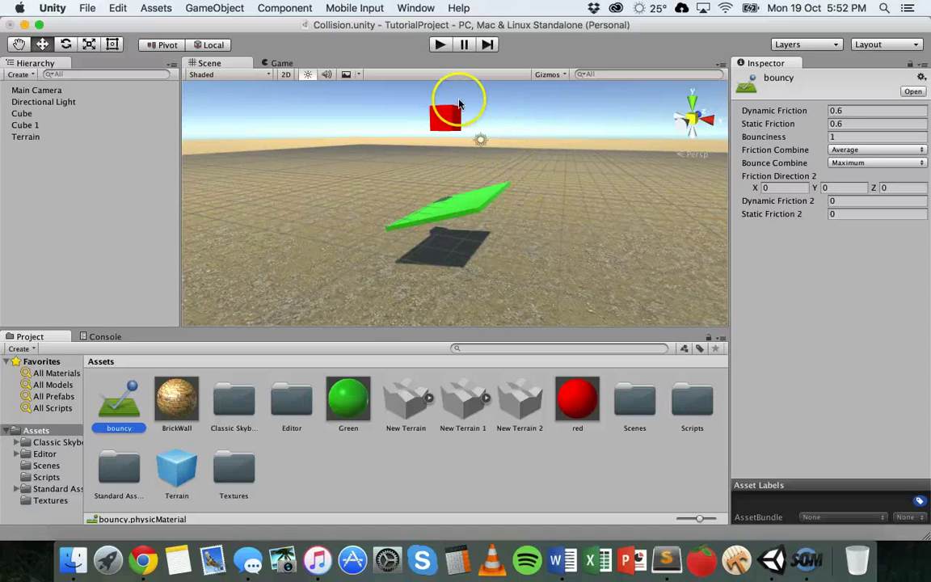
click(443, 119)
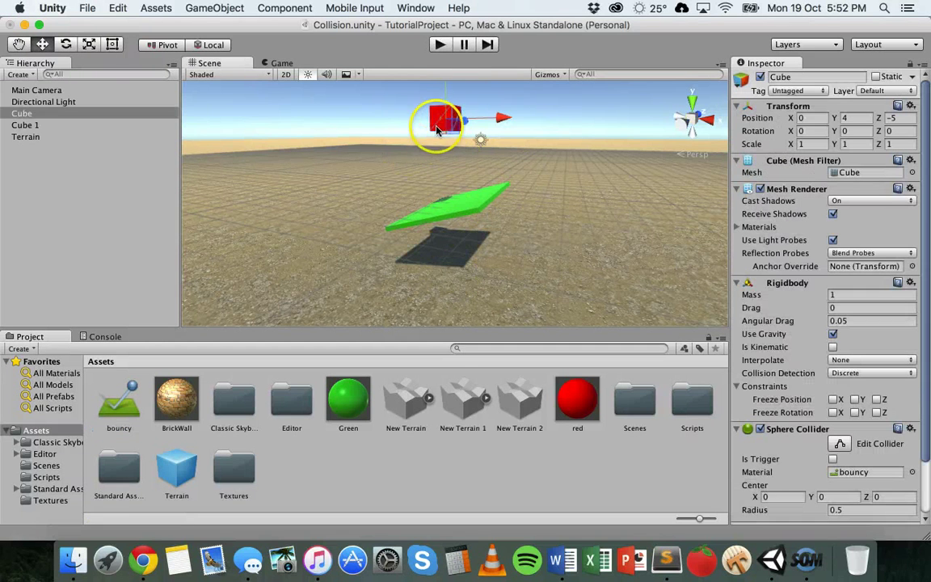
click(424, 226)
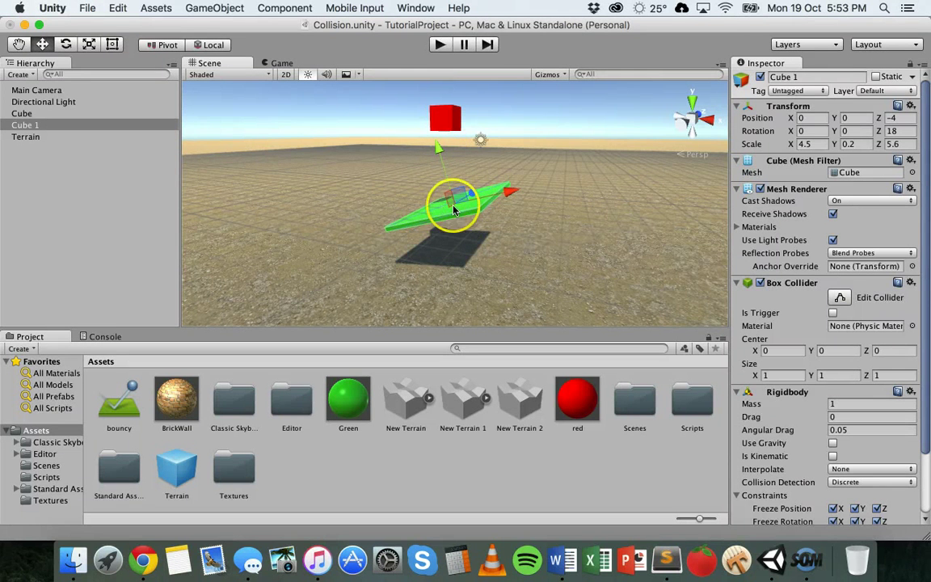
click(832, 312)
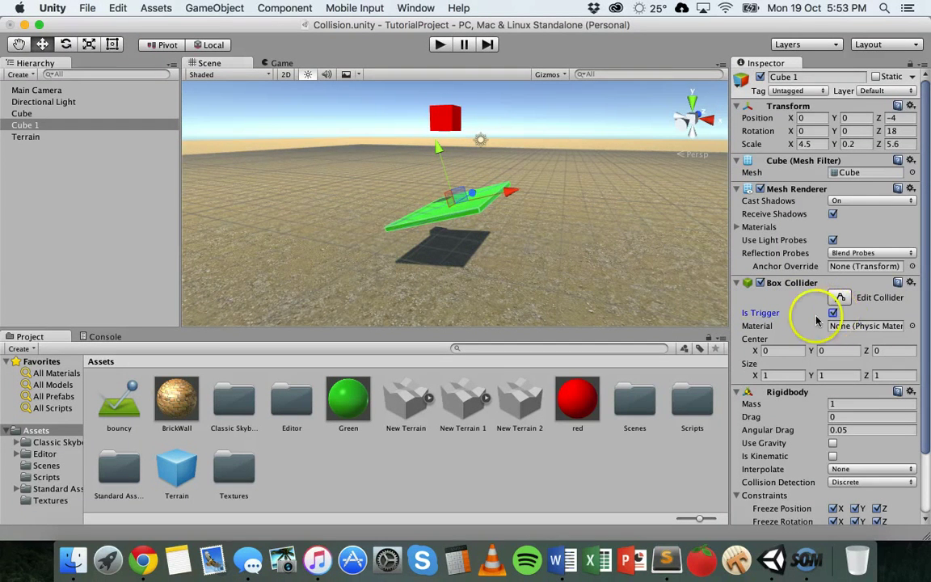
Compare the collider settings of the red cube and green platform, and run the scene to test the trigger
click(456, 121)
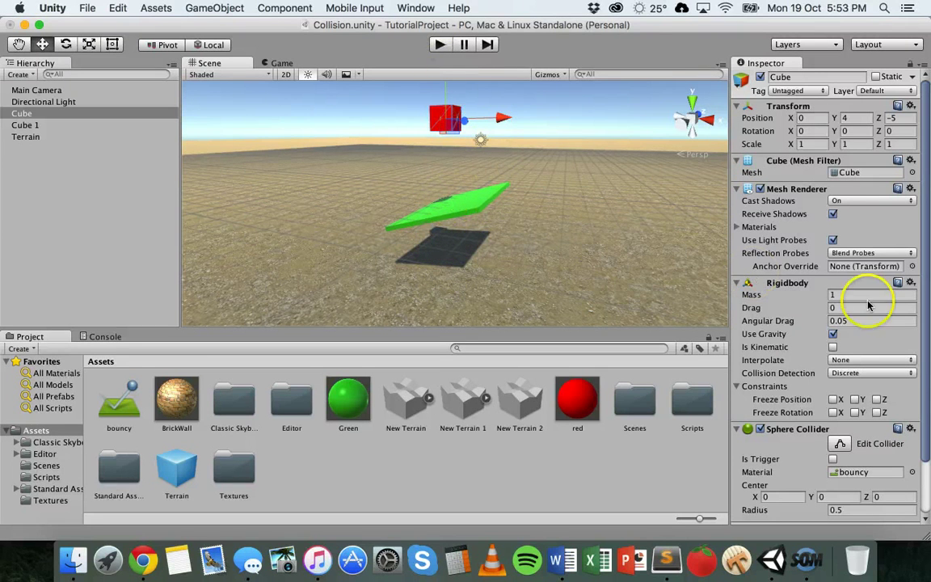
click(451, 201)
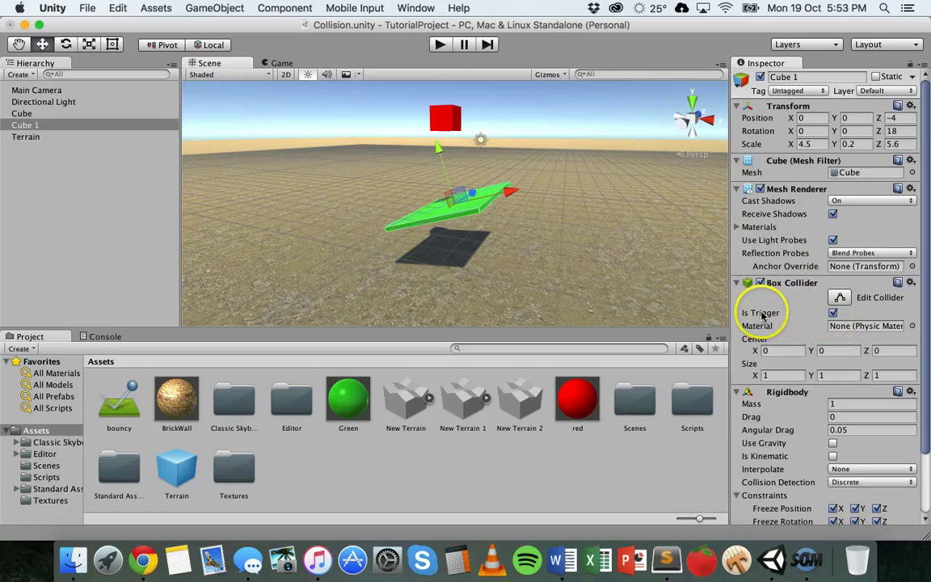
click(440, 45)
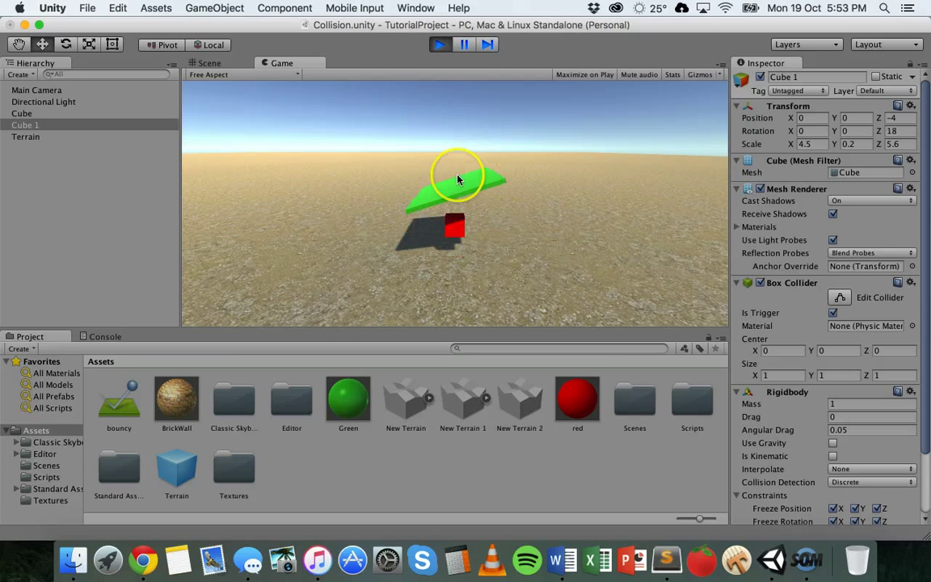
click(446, 46)
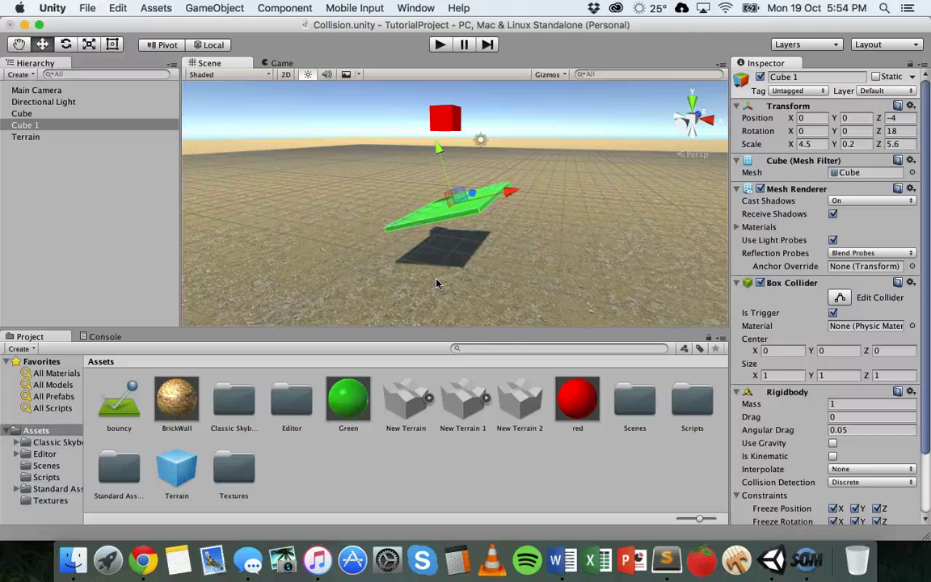
Review the Rigidbody and collider settings of the red cube and the green platform
click(445, 218)
click(450, 205)
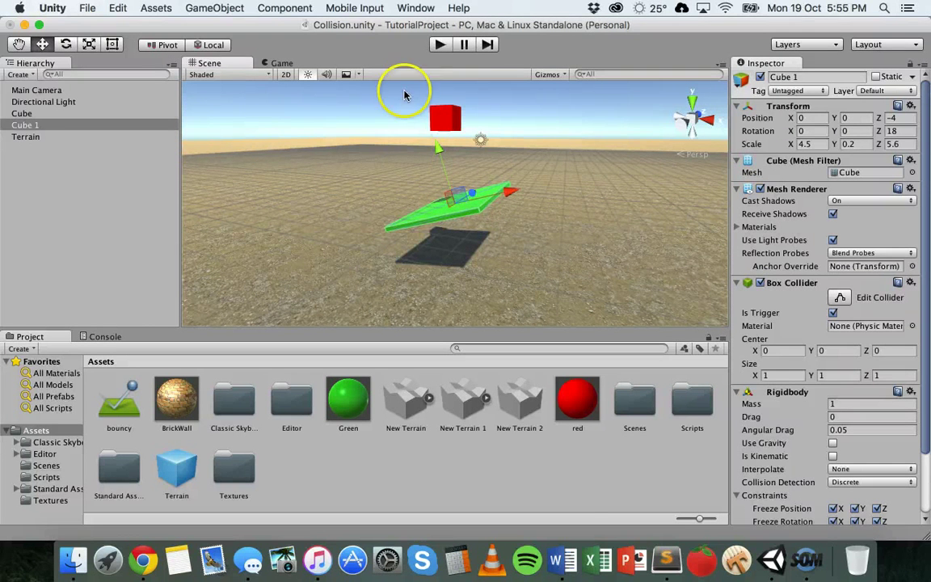
click(446, 116)
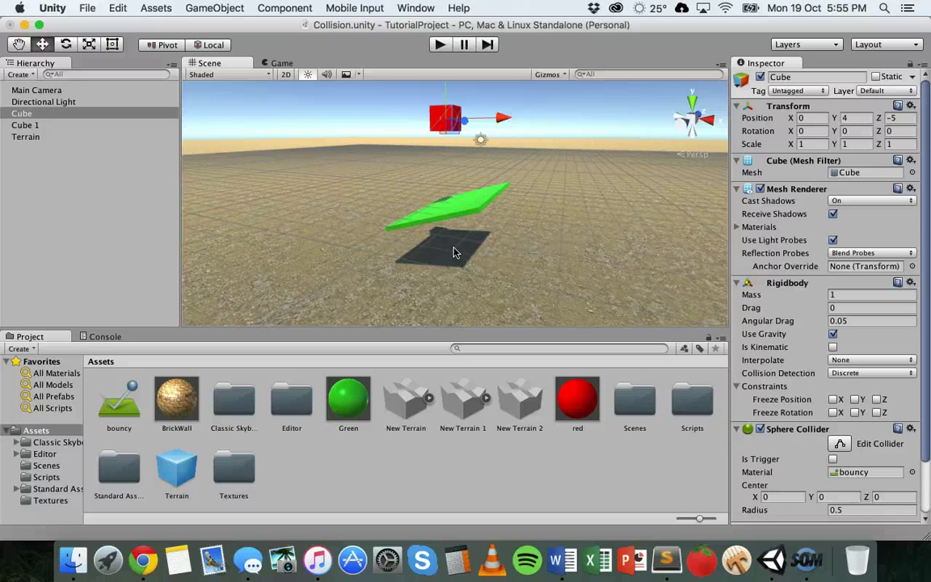
click(25, 125)
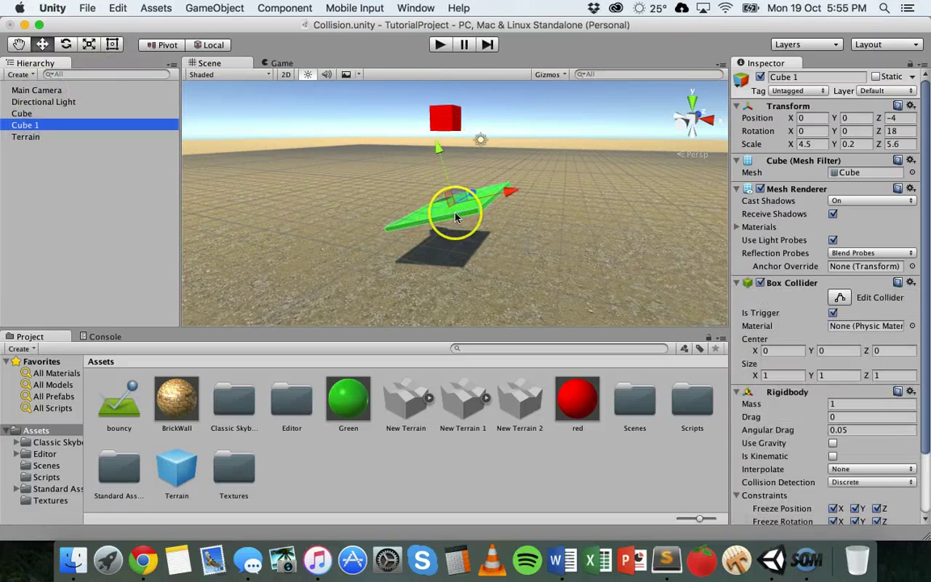
Create a C# script named triggerScript in the Scripts folder
double_click(692, 400)
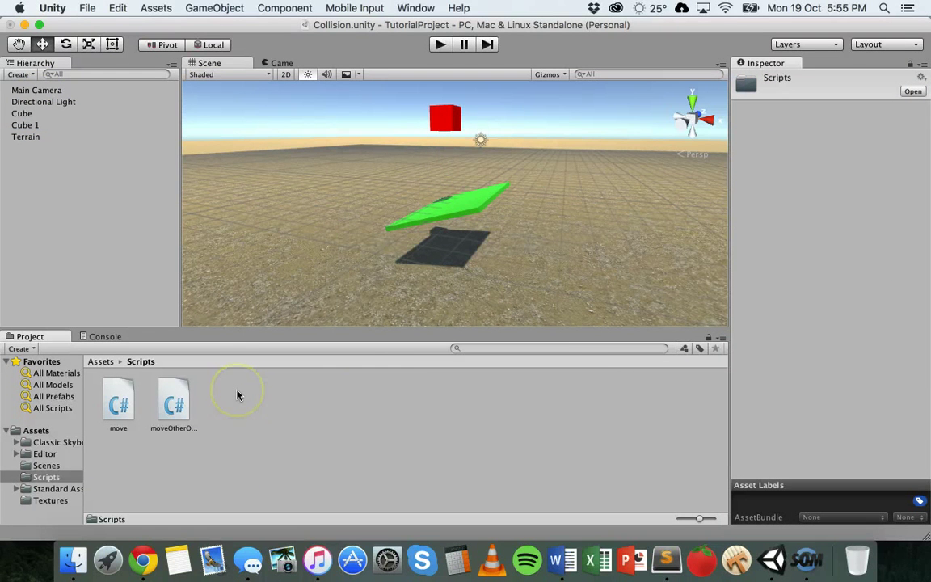
right_click(235, 390)
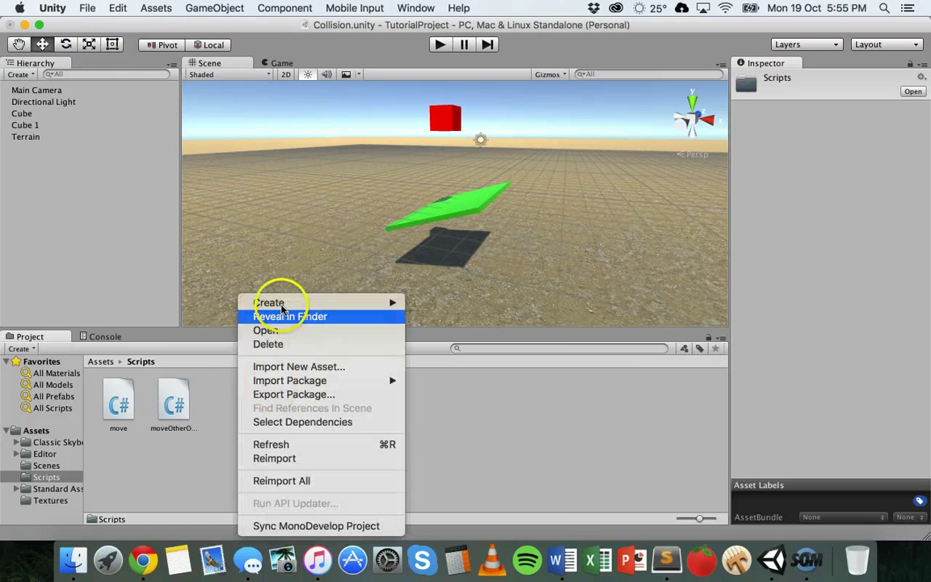
mouse_move(280, 304)
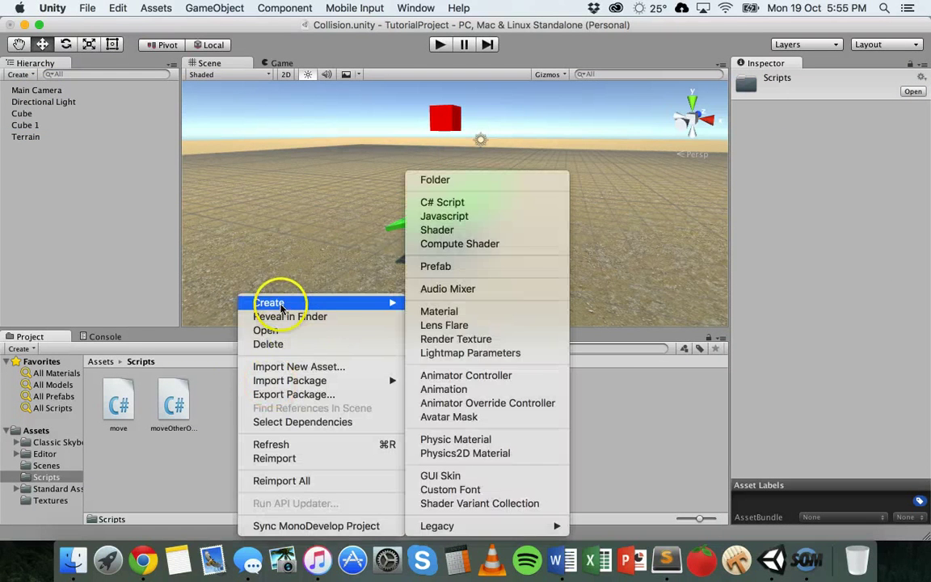
click(450, 208)
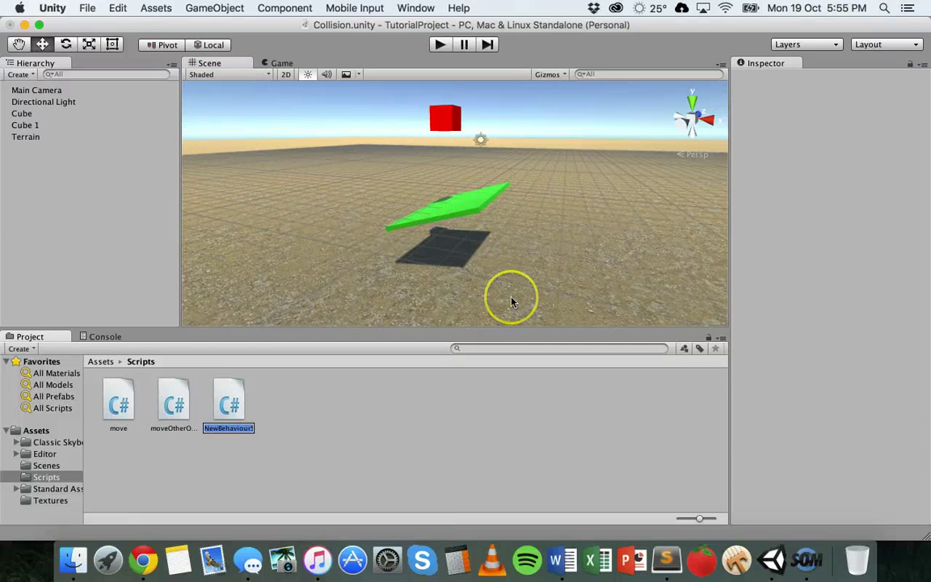
text(triggerSc)
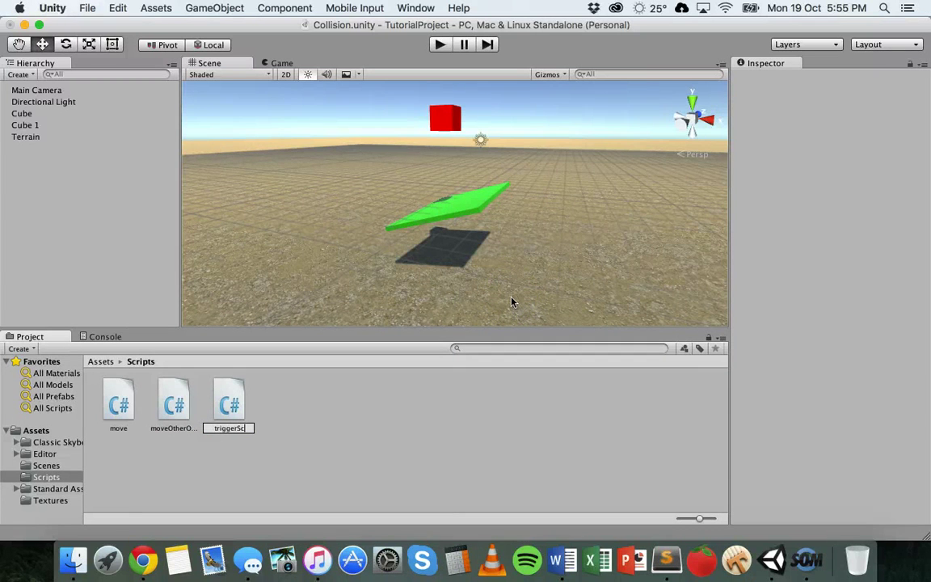
text(ript)
key(Return)
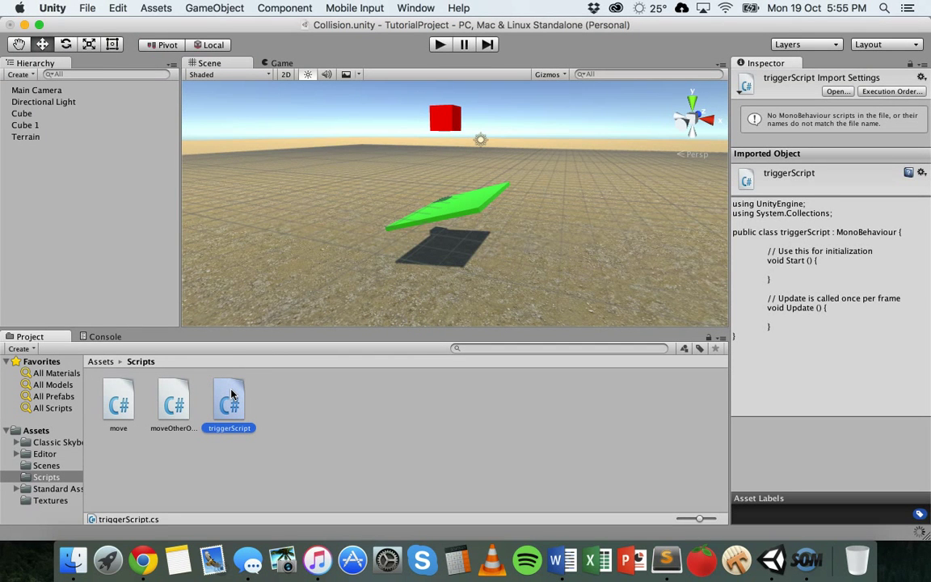
Attach triggerScript to the green platform, Cube 1, and open the script in MonoDevelop
drag(231, 394, 28, 125)
click(30, 126)
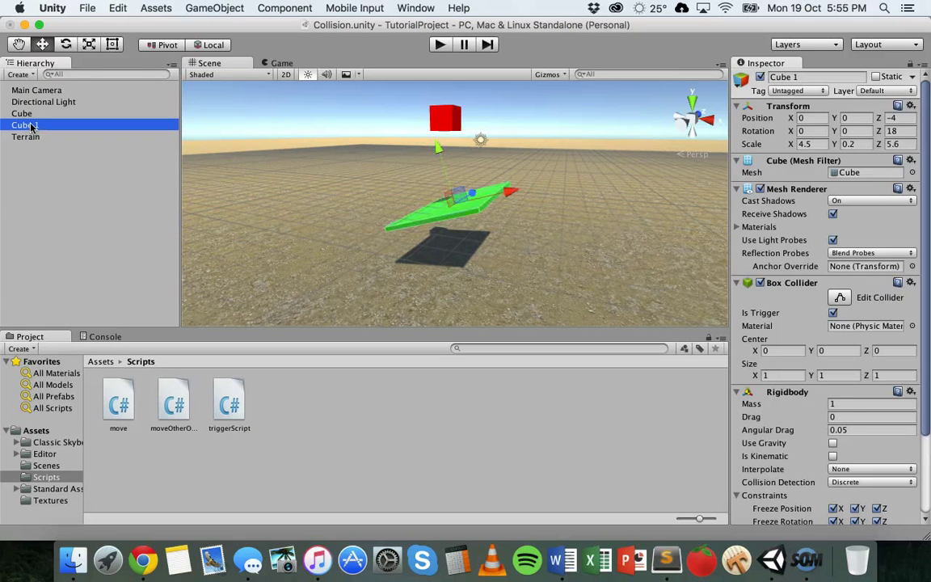
scroll(841, 424, down, 3)
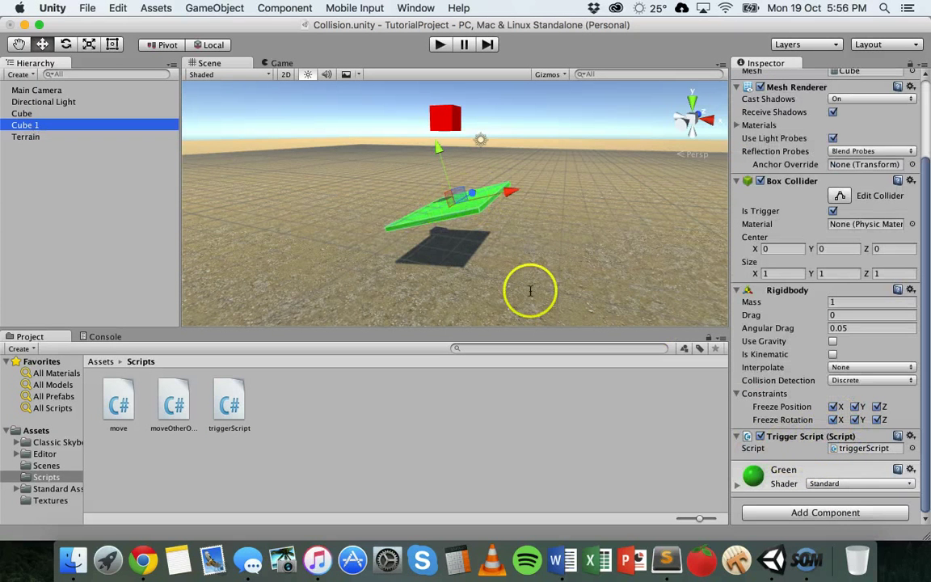
click(873, 449)
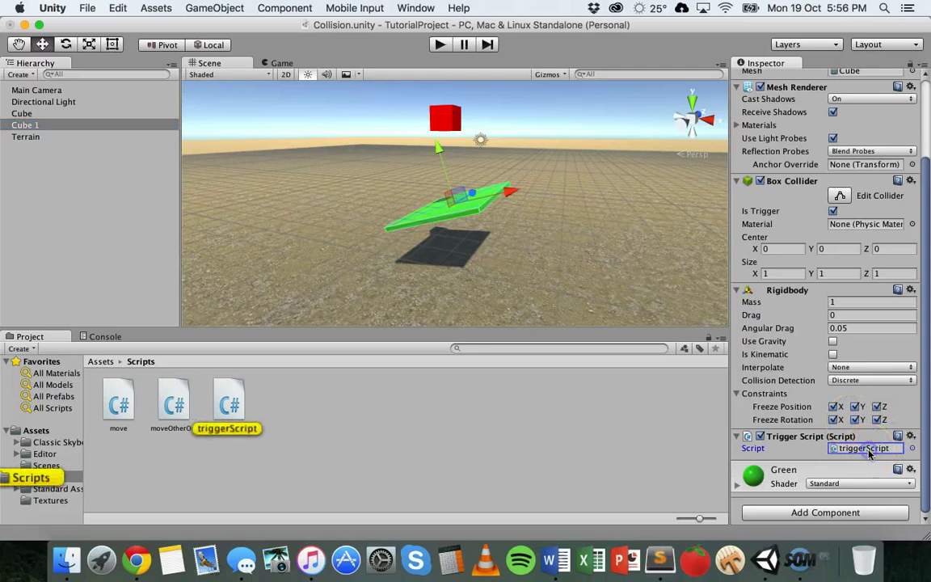
double_click(869, 450)
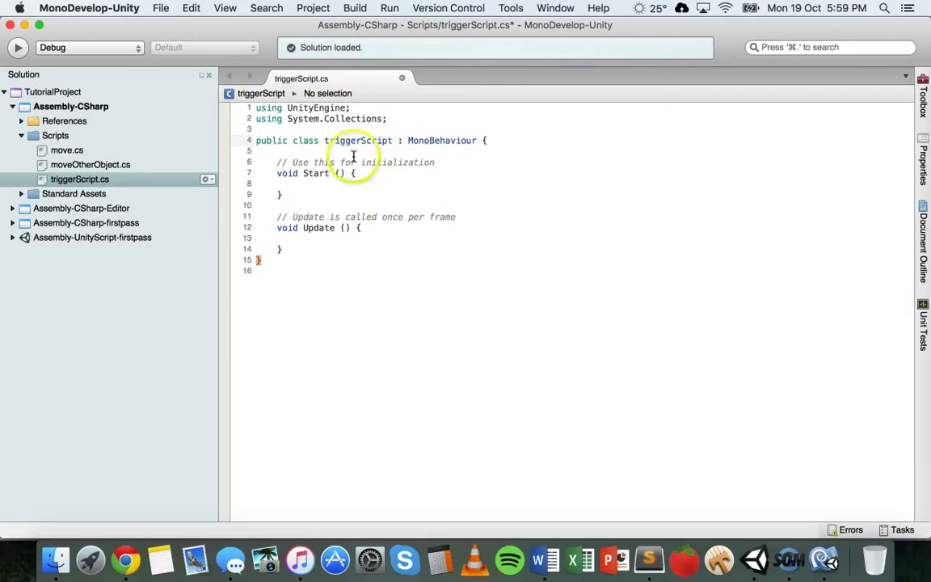
Add an empty void OnTriggerEnter (Collider other) method above Start in the triggerScript class
drag(277, 161, 356, 173)
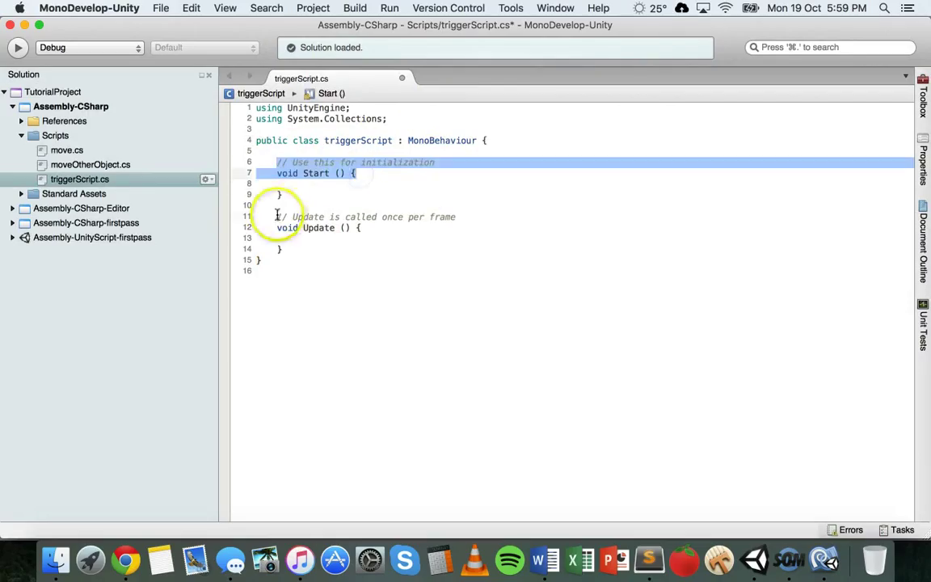
drag(281, 216, 385, 226)
click(510, 141)
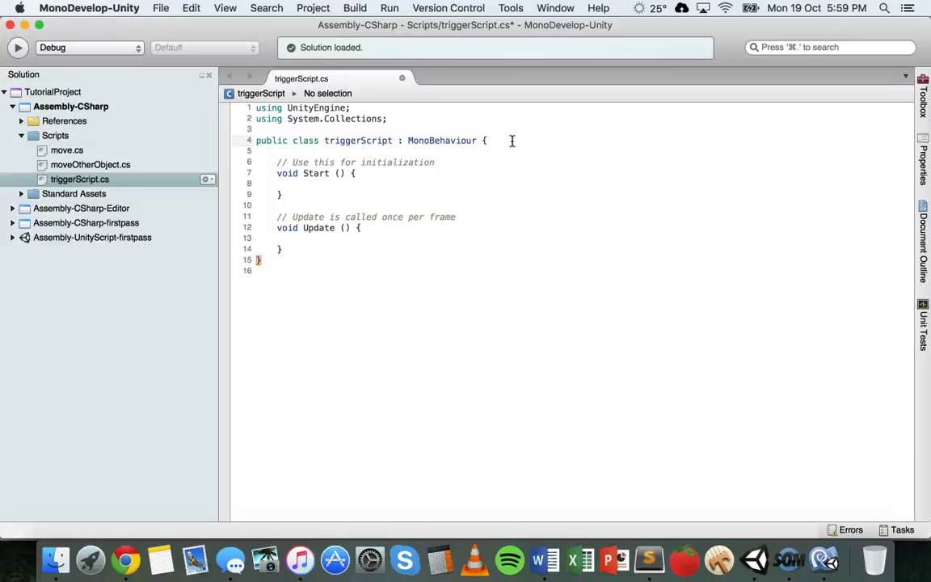
key(Return)
key(Return)
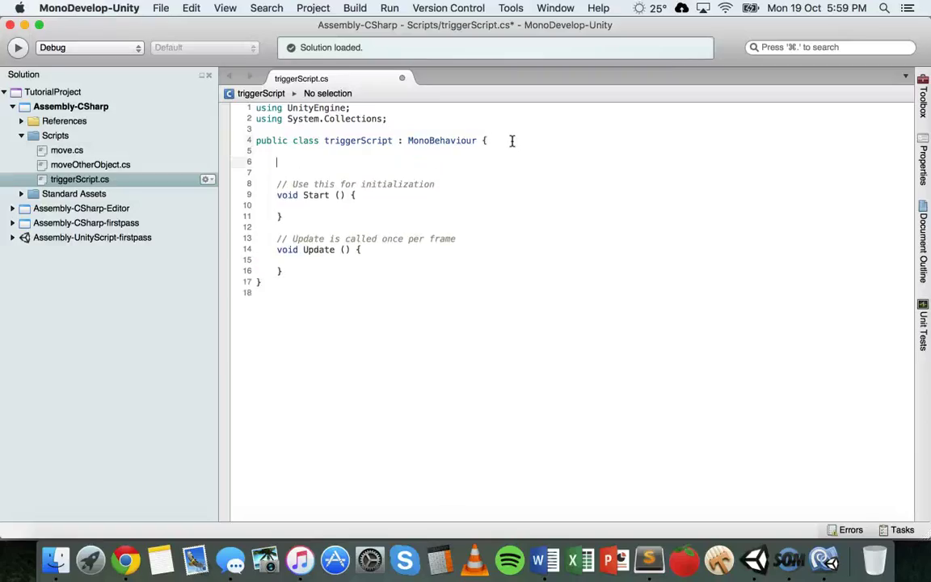
text(void)
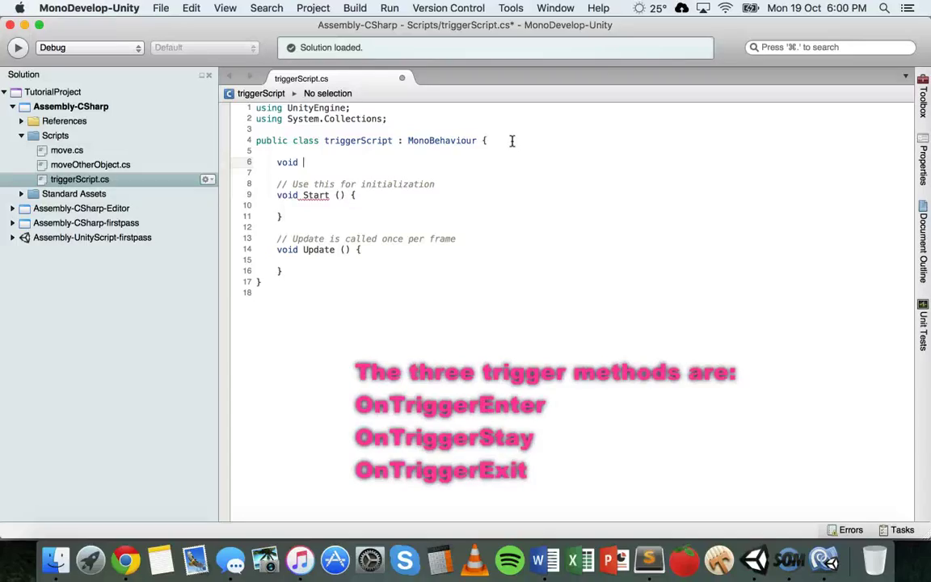
text(OnTriggerEnter)
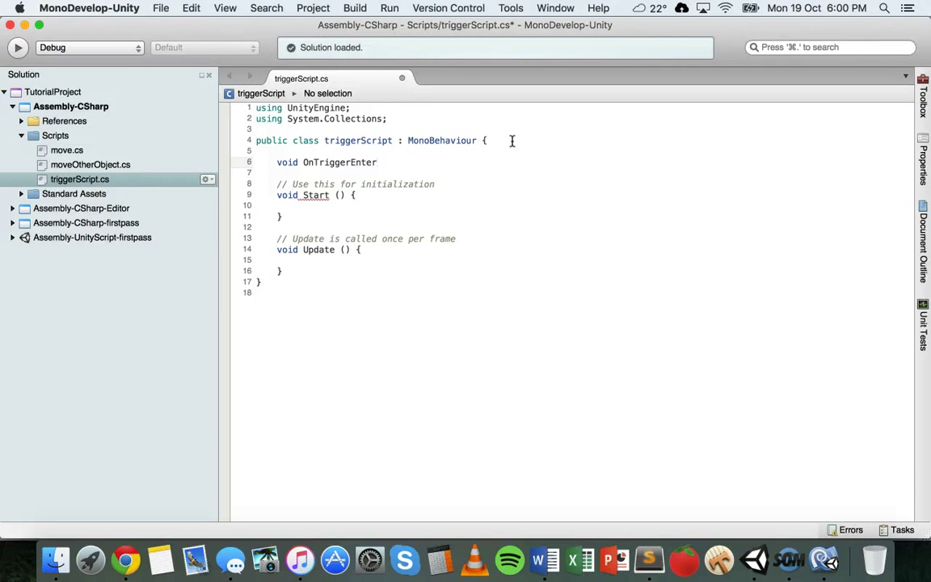
text( (Collider other))
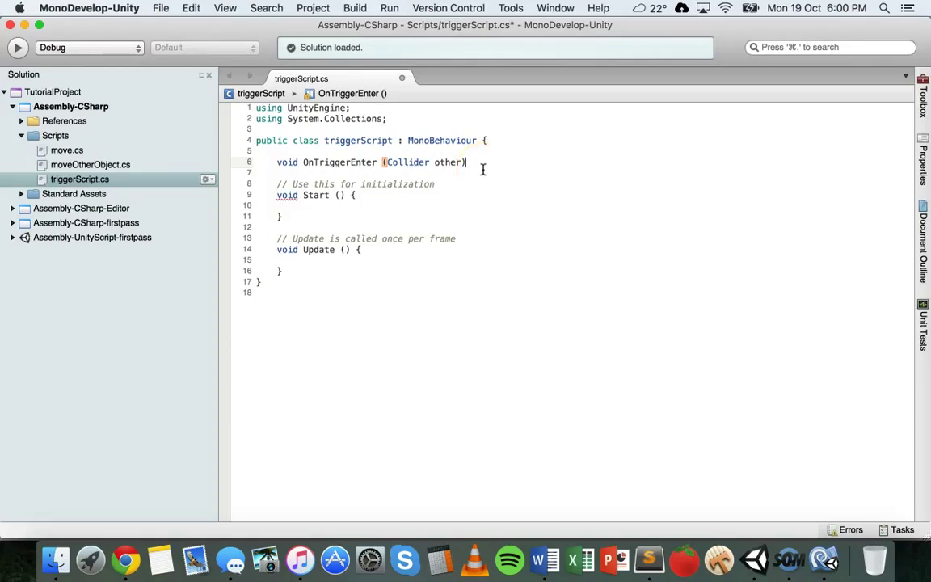
key(Return)
text({)
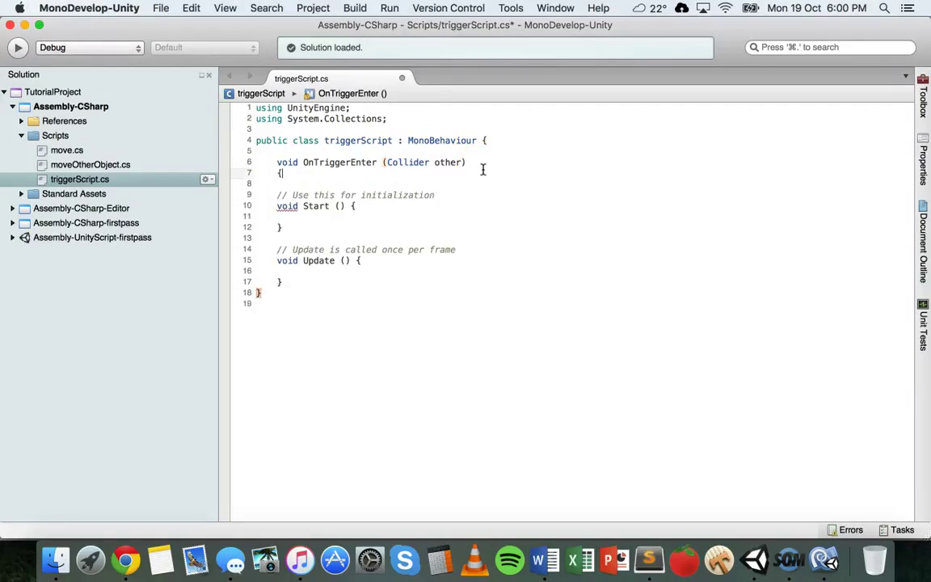
key(Return)
text(})
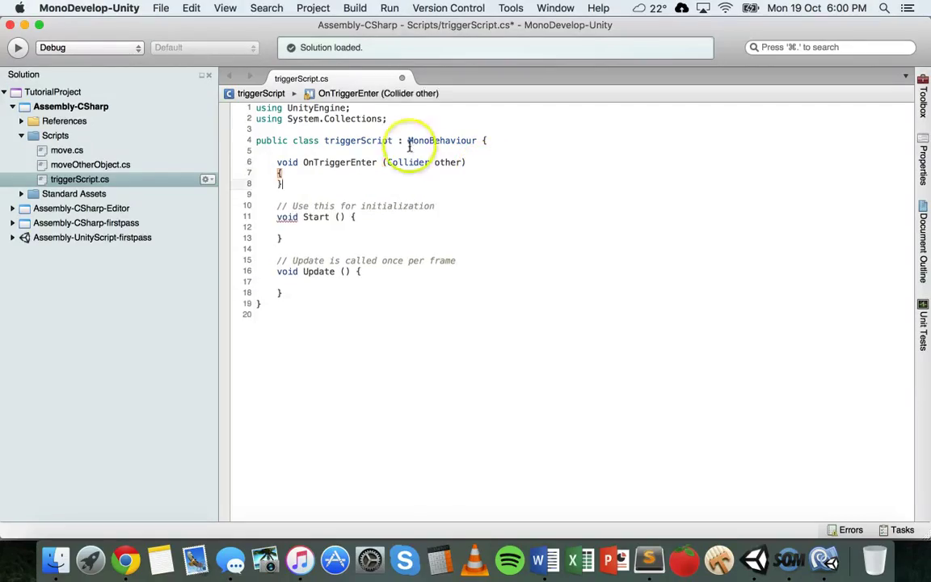
Make OnTriggerEnter print "Another object has entered the trigger" and save the script
click(343, 170)
key(Return)
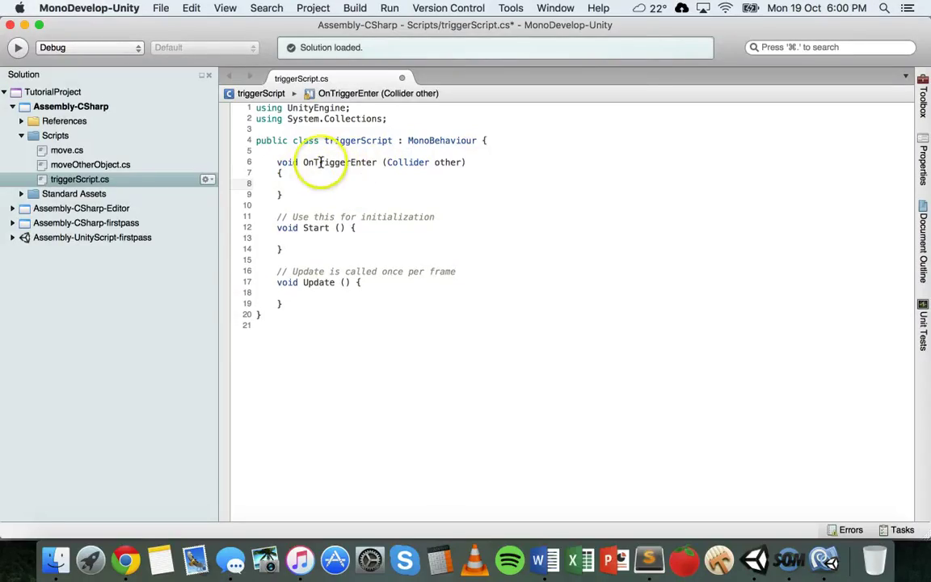
mouse_move(321, 163)
text(print ()
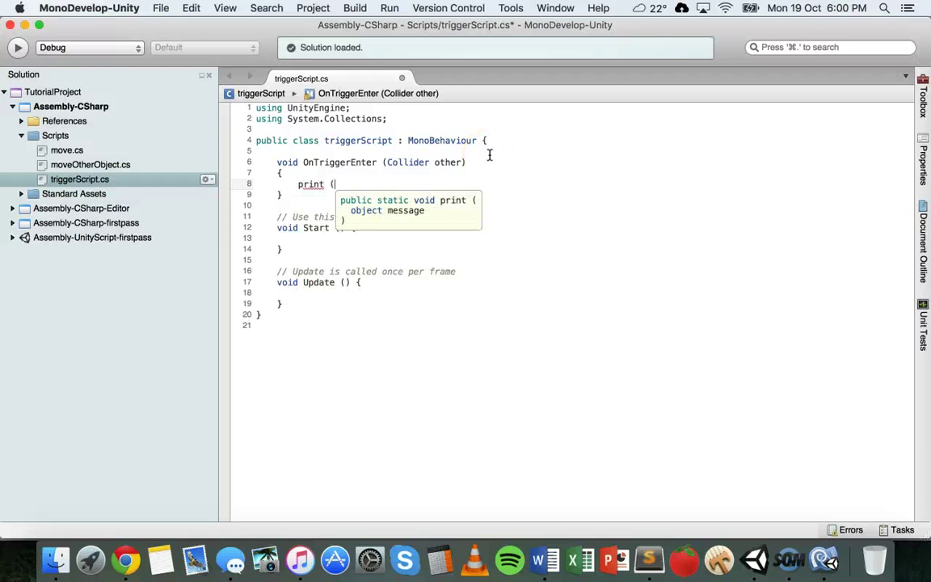
text("Another object ha)
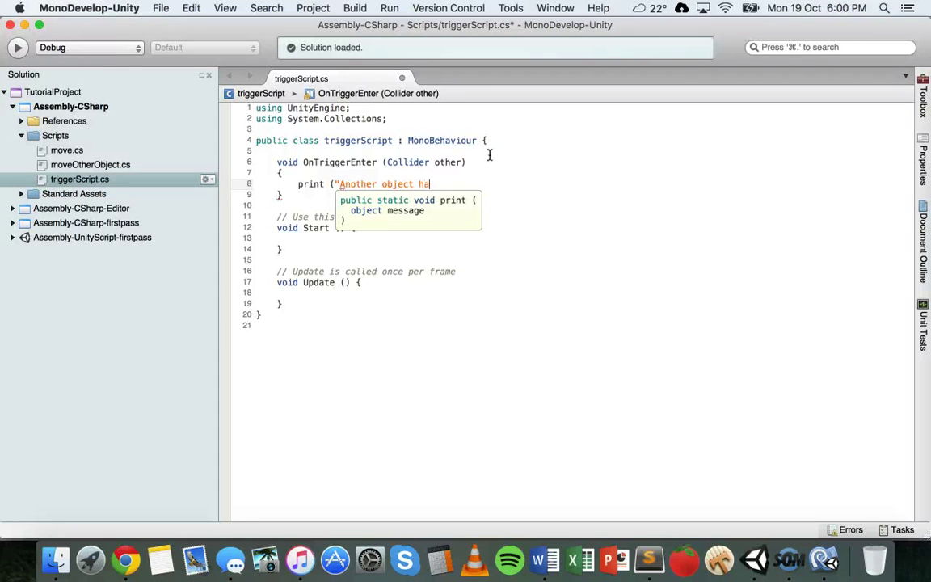
text(s entered the trigger");)
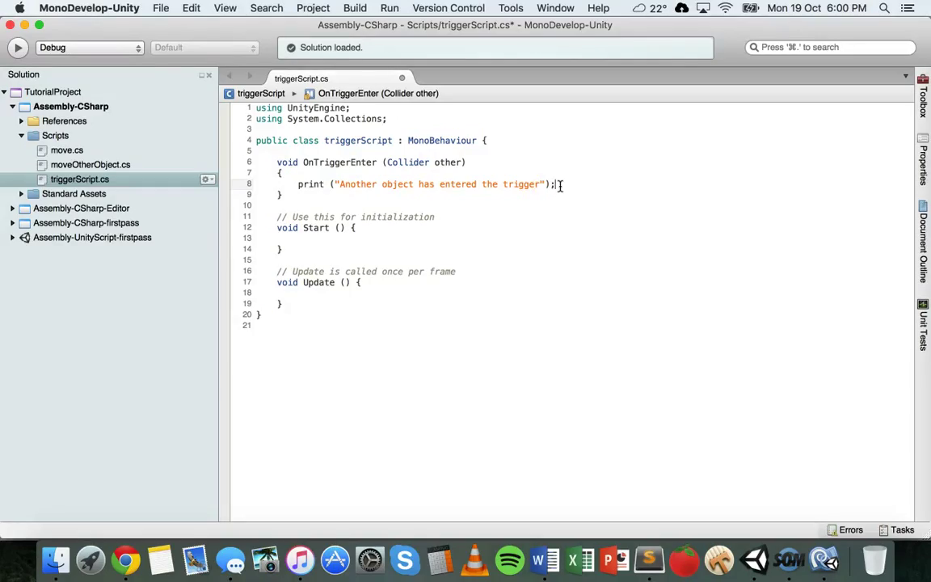
double_click(447, 162)
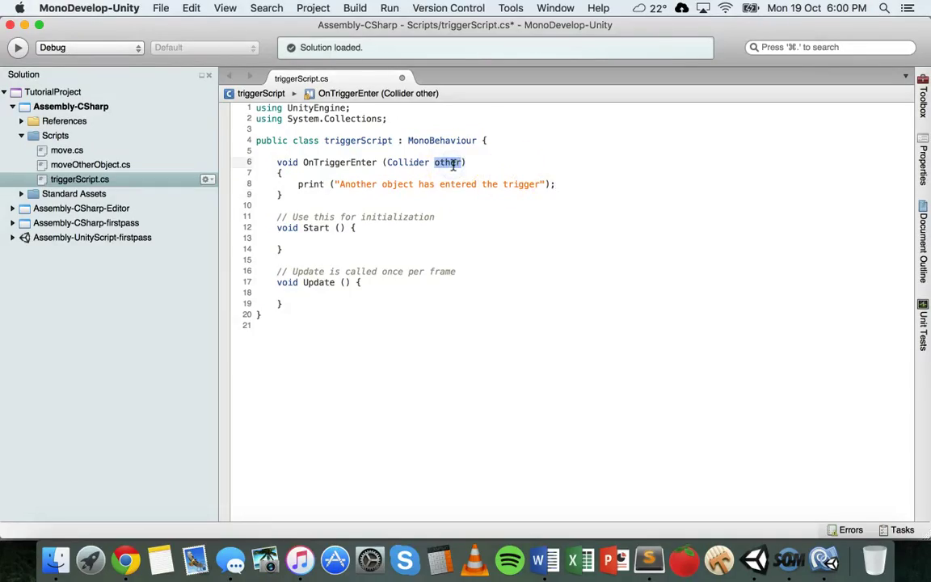
click(557, 189)
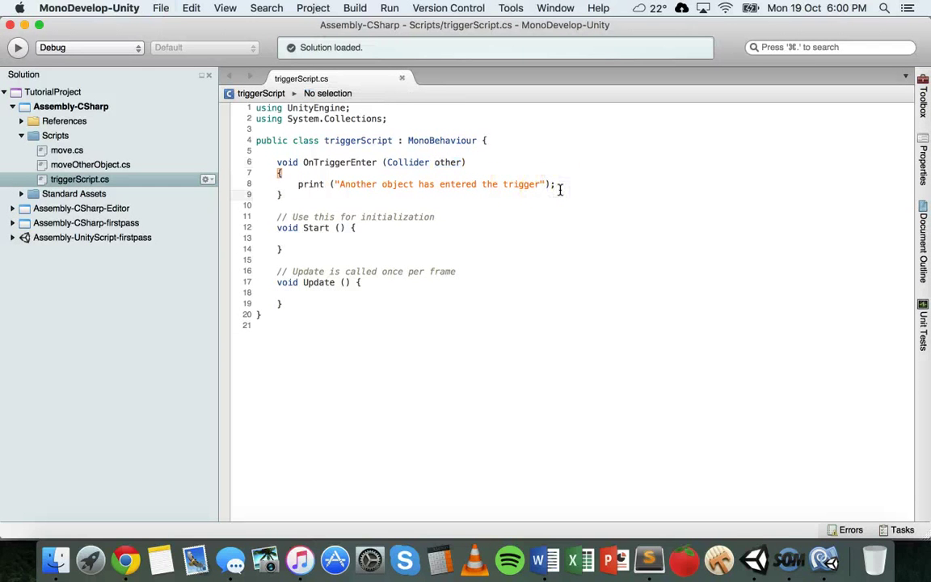
Switch back to Unity, show the Console and run the scene to test the trigger message, then stop it
click(757, 552)
click(37, 336)
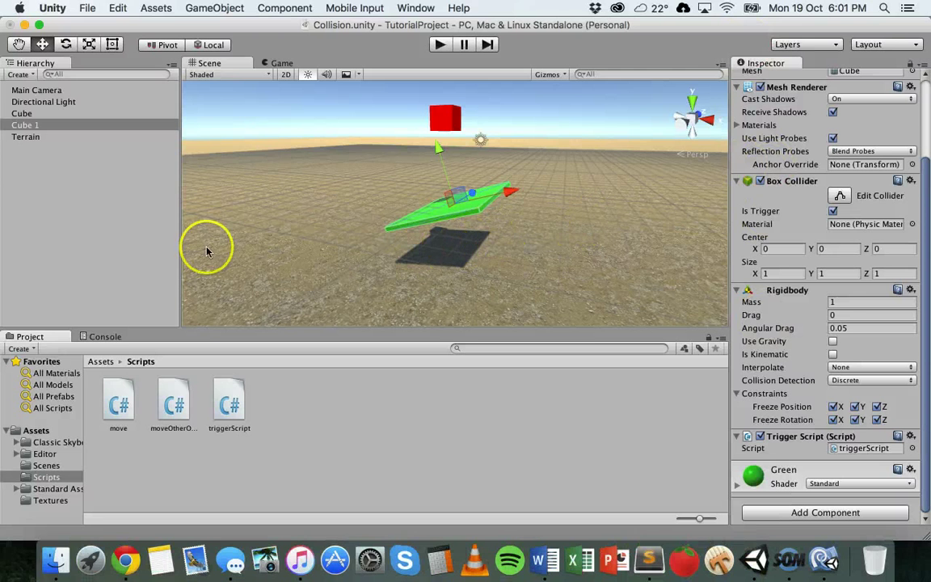
click(99, 335)
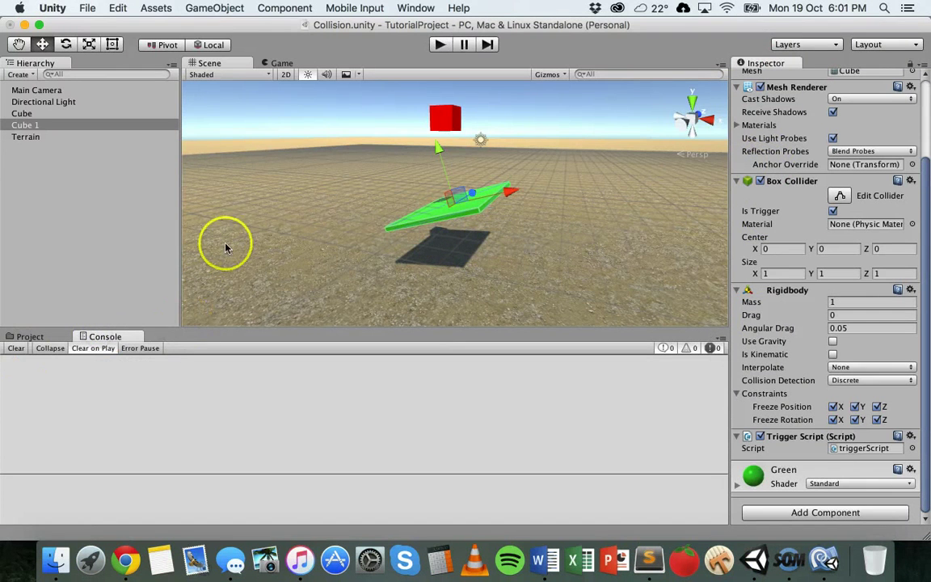
click(441, 46)
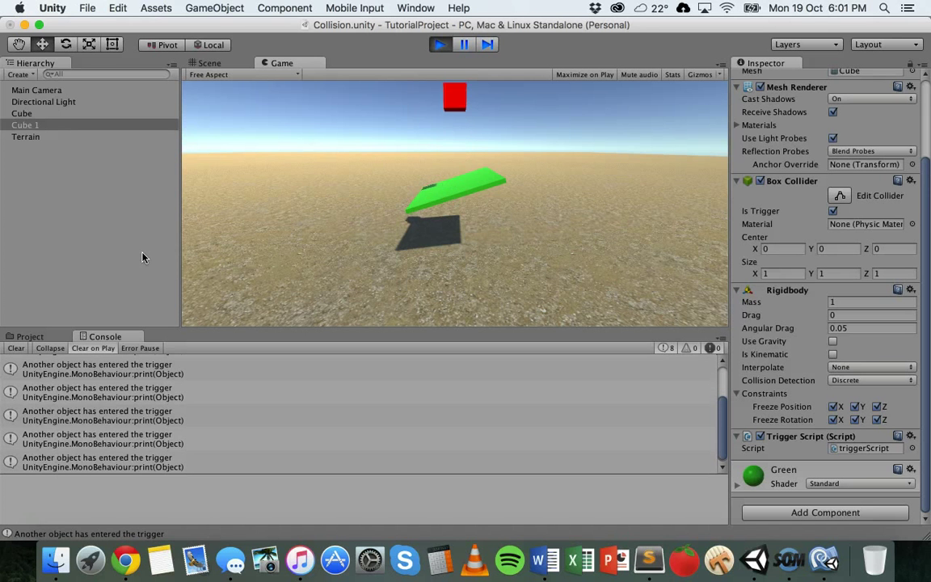
click(440, 44)
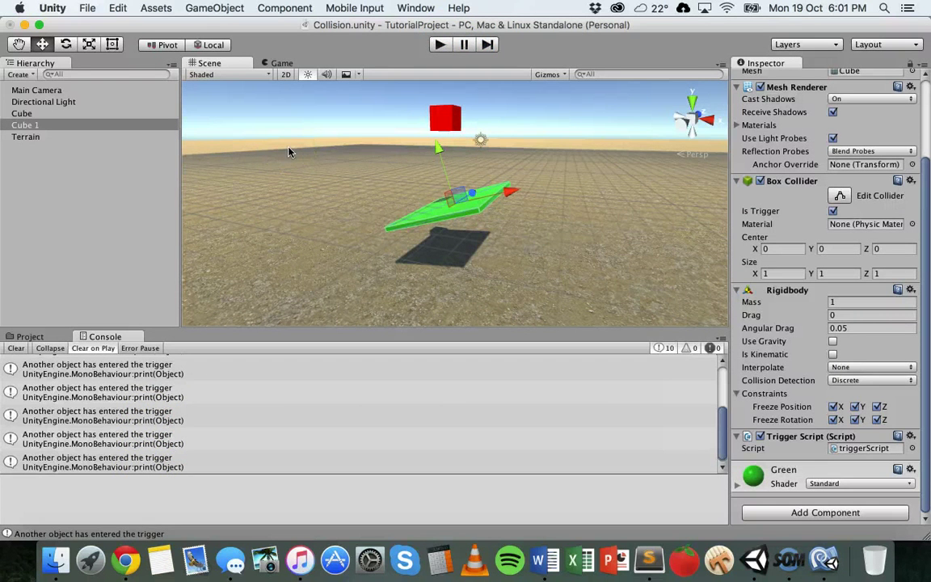
Compare the components of the red cube and the green platform, including the platform's Trigger Script
click(449, 117)
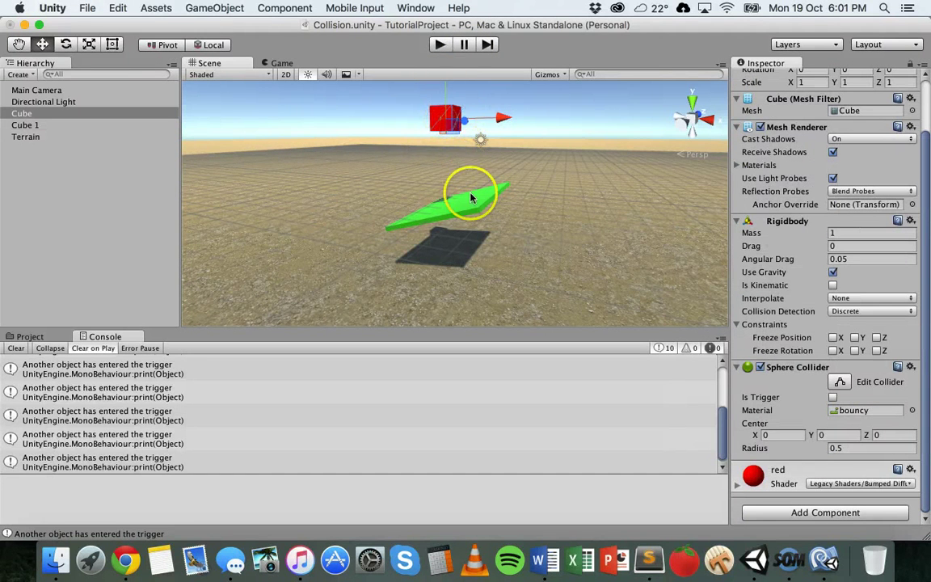
click(461, 213)
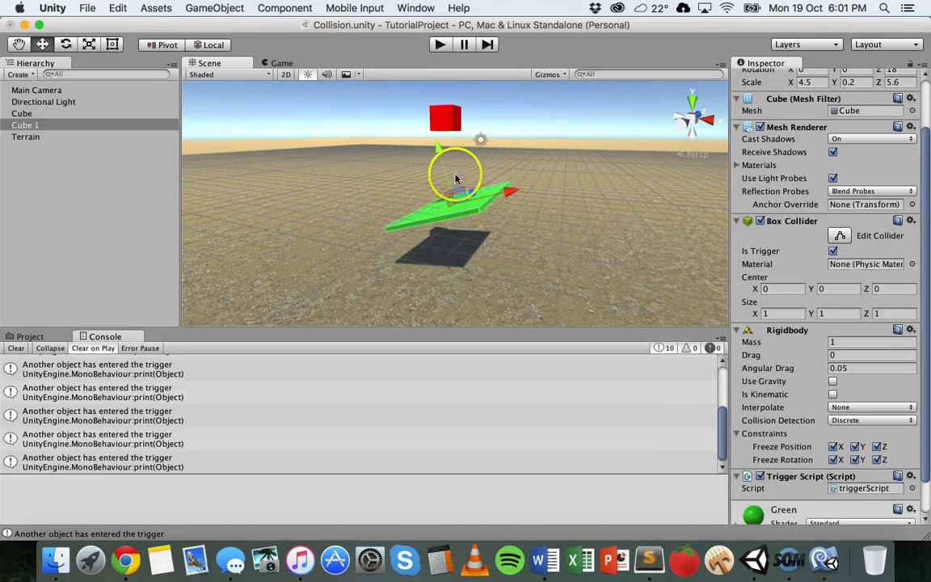
click(444, 114)
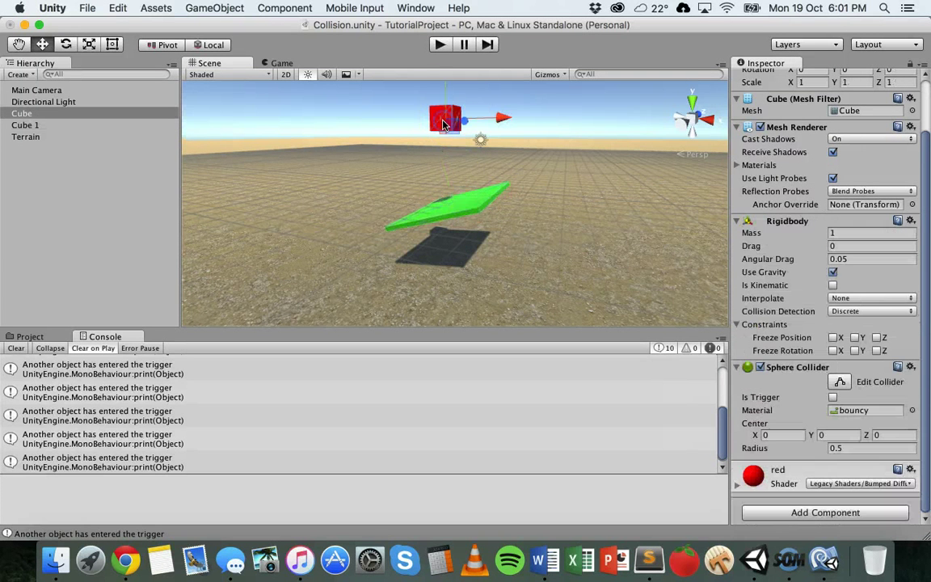
click(453, 218)
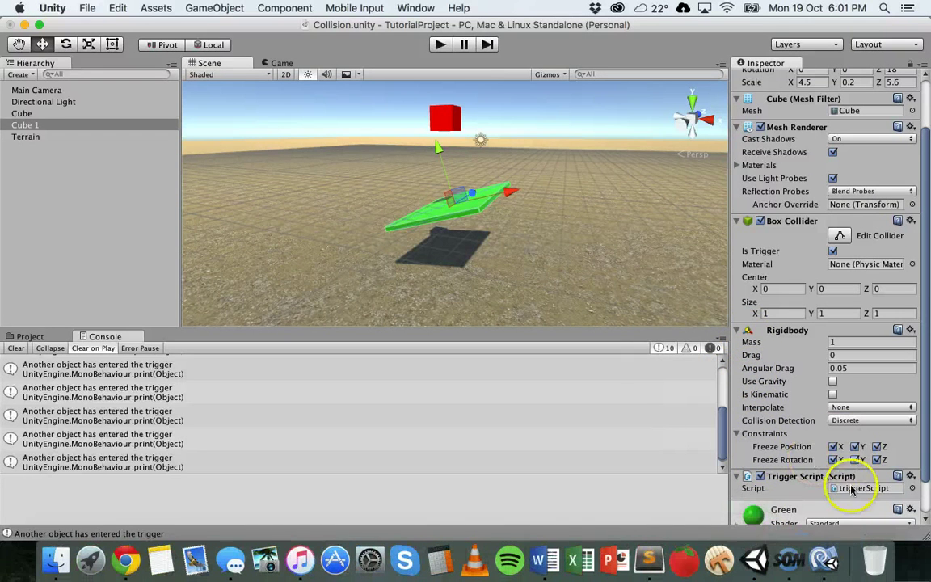
Switch to MonoDevelop and shorten the printed message in OnTriggerEnter to " has entered the trigger"
click(825, 547)
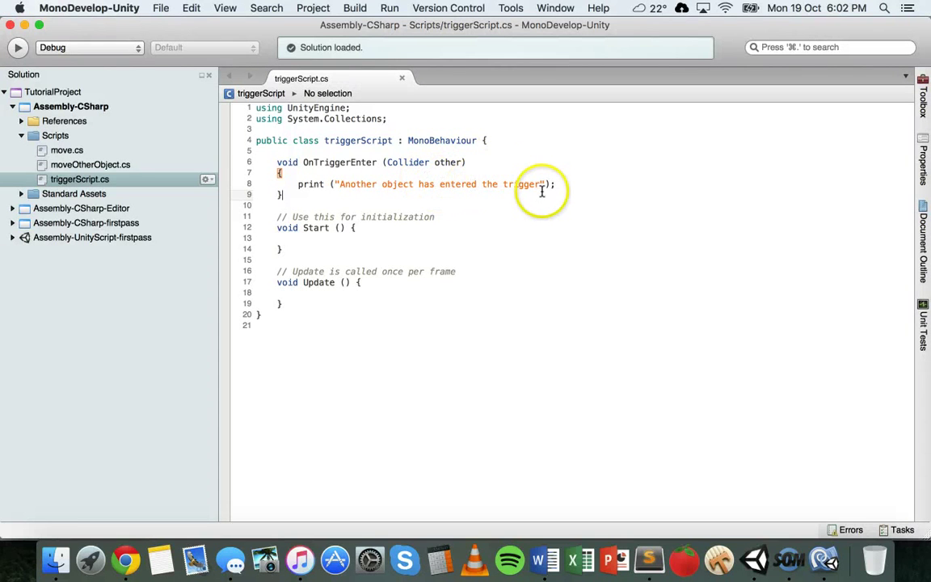
mouse_move(542, 188)
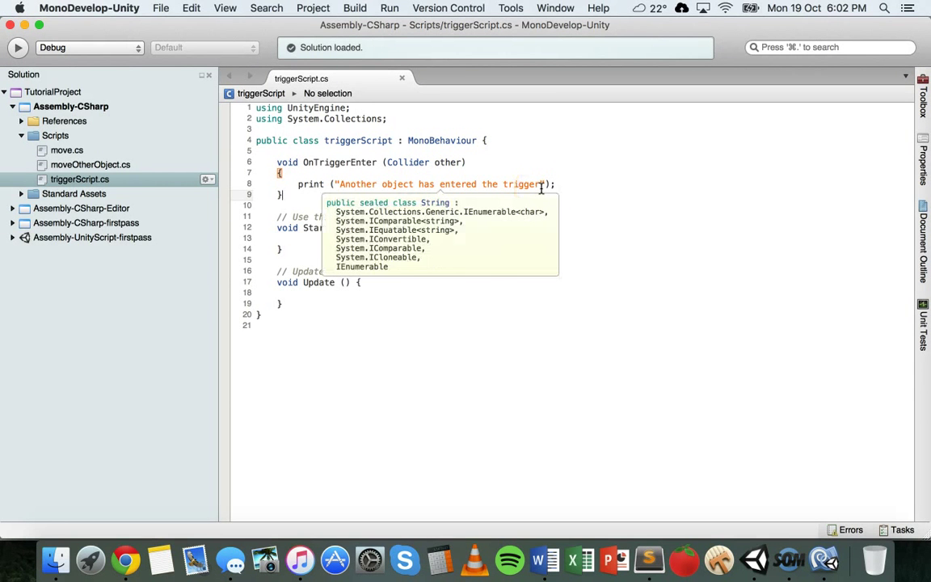
drag(435, 185, 339, 186)
key(BackSpace)
text(has)
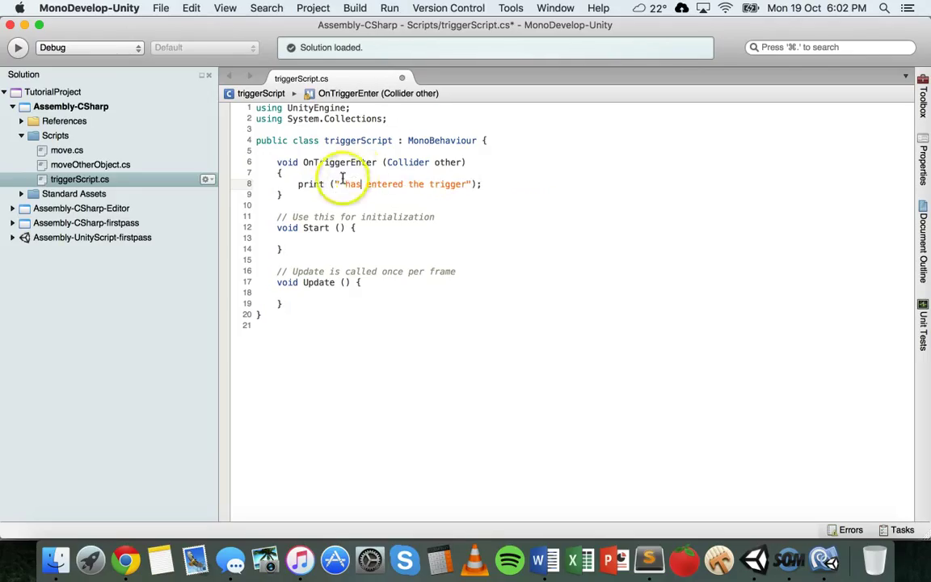
Prefix the printed message with other.gameObject.name + and save the script
click(333, 185)
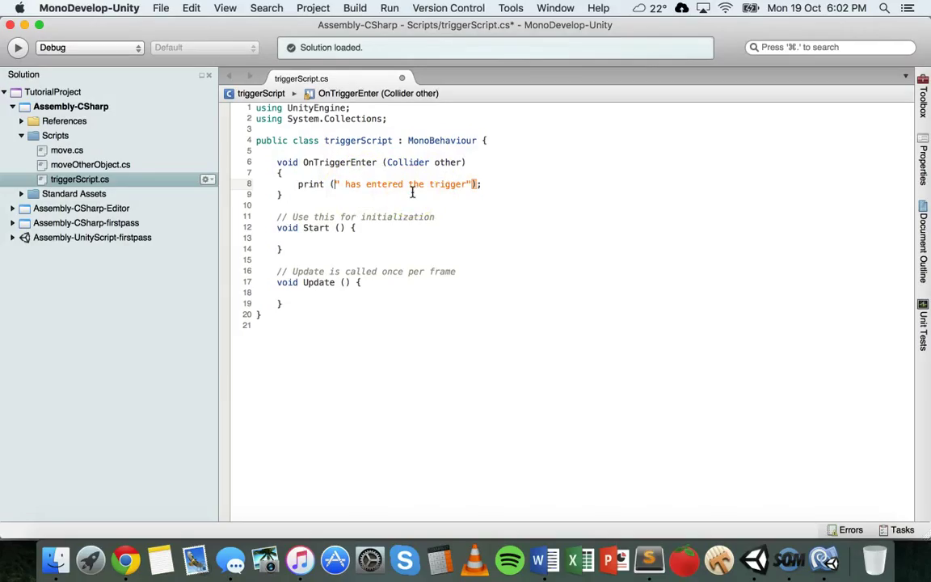
text(other.)
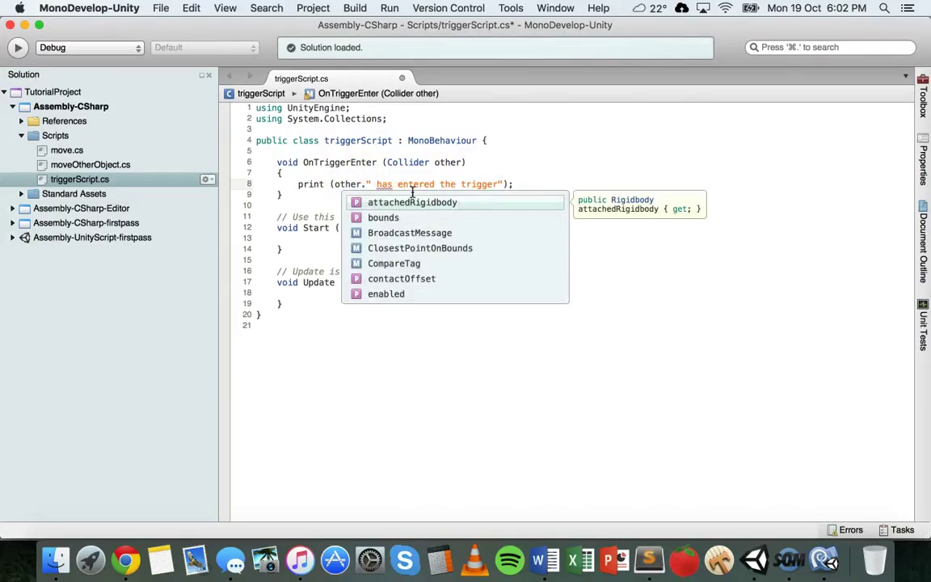
text(gameObje)
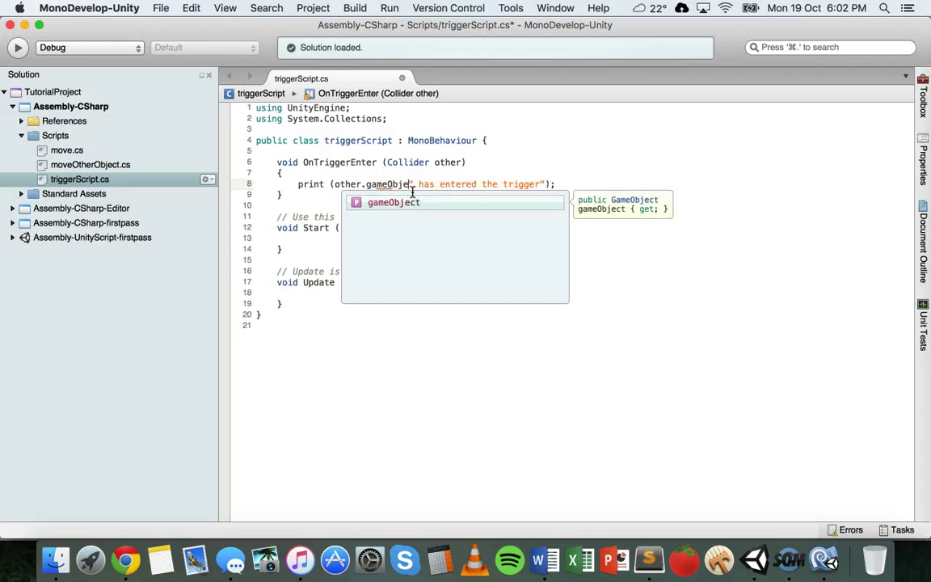
text(ct)
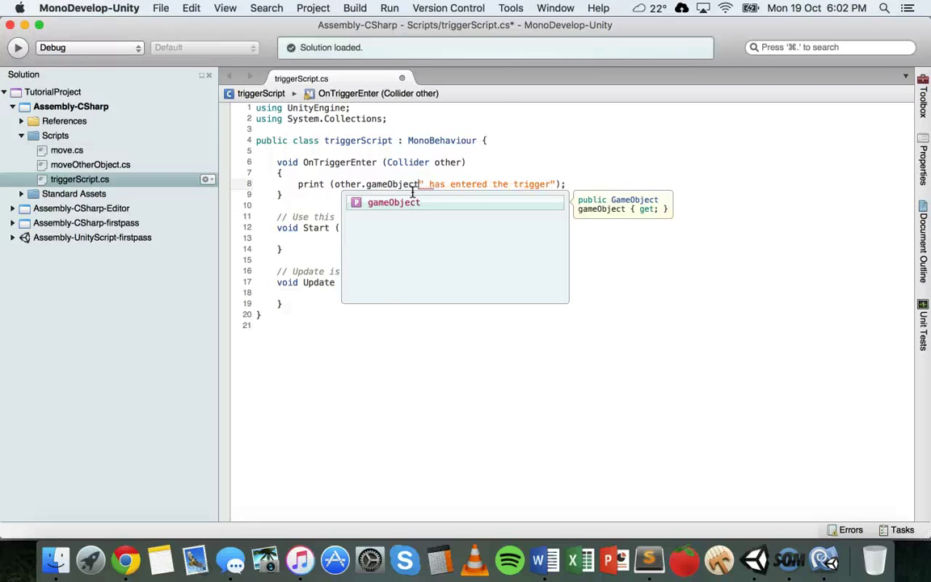
text(.name )
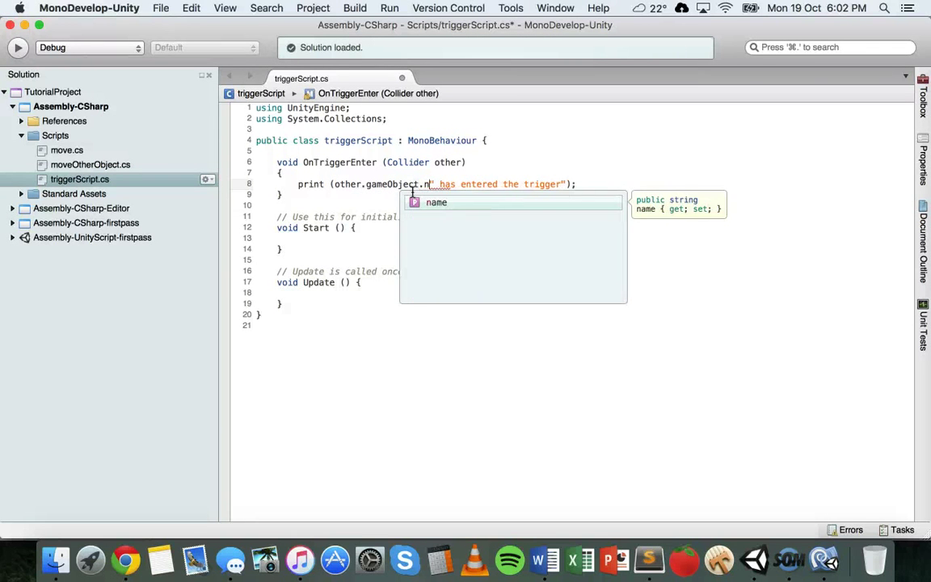
text(+)
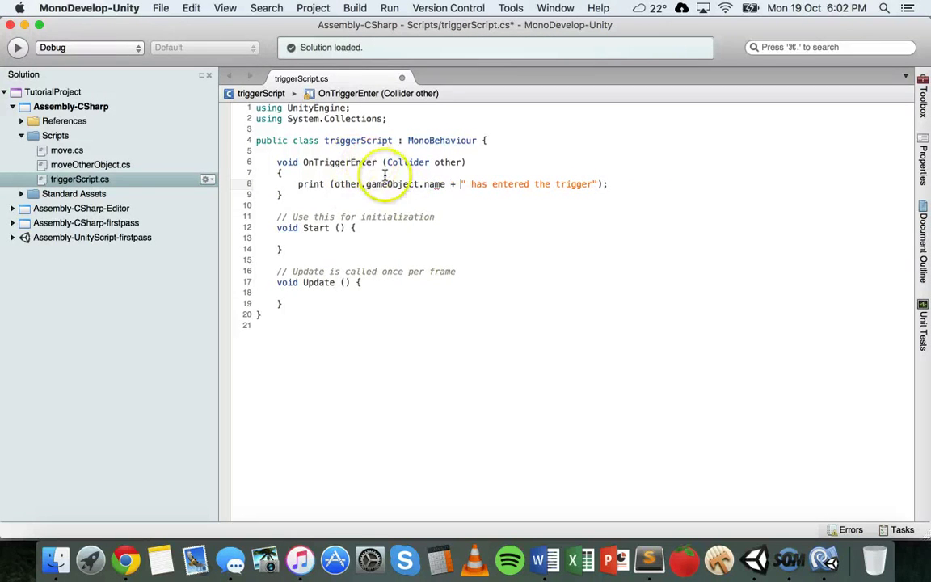
drag(335, 184, 600, 183)
click(476, 183)
click(621, 181)
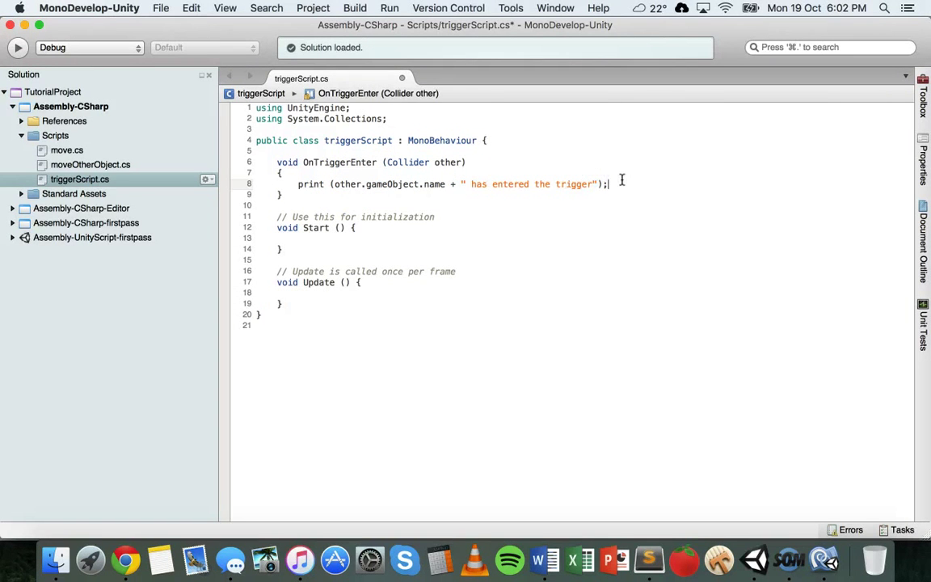
key(super+s)
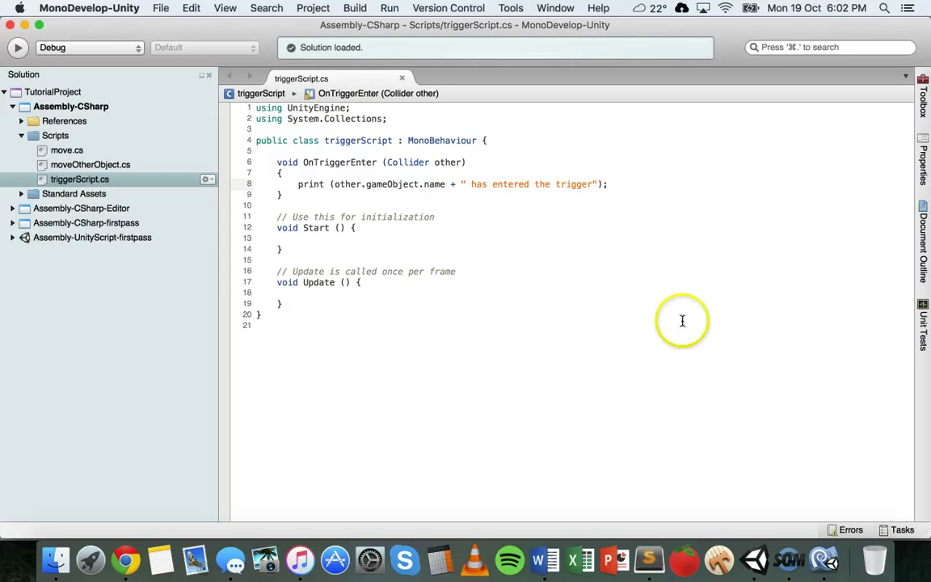
Switch back to Unity, clear the Console and run the scene to test the object-name message, then stop it
click(754, 560)
click(13, 347)
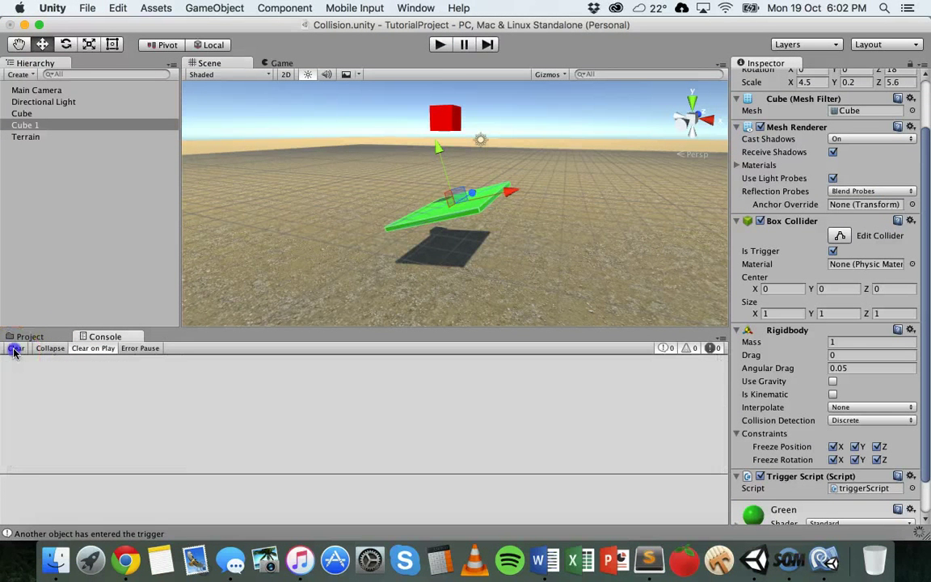
click(441, 46)
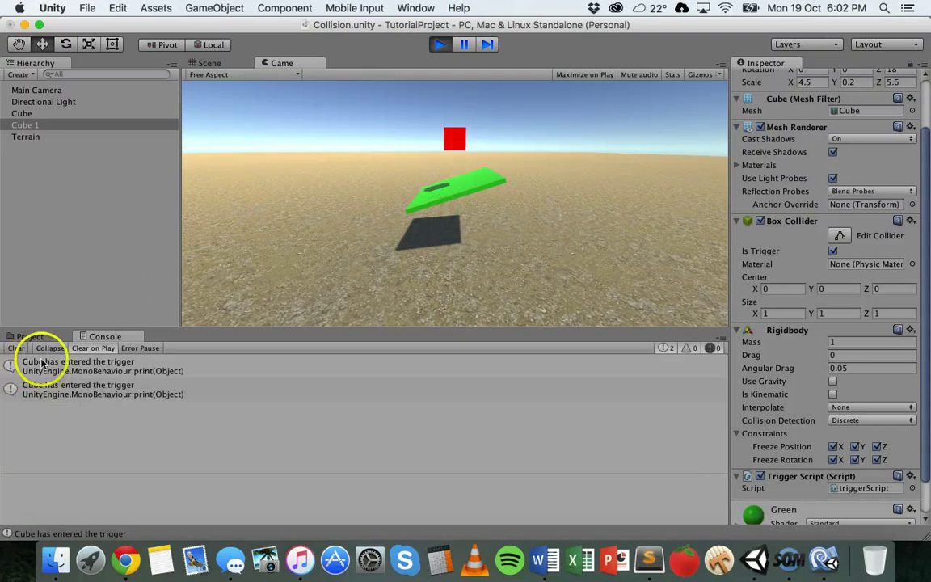
click(441, 45)
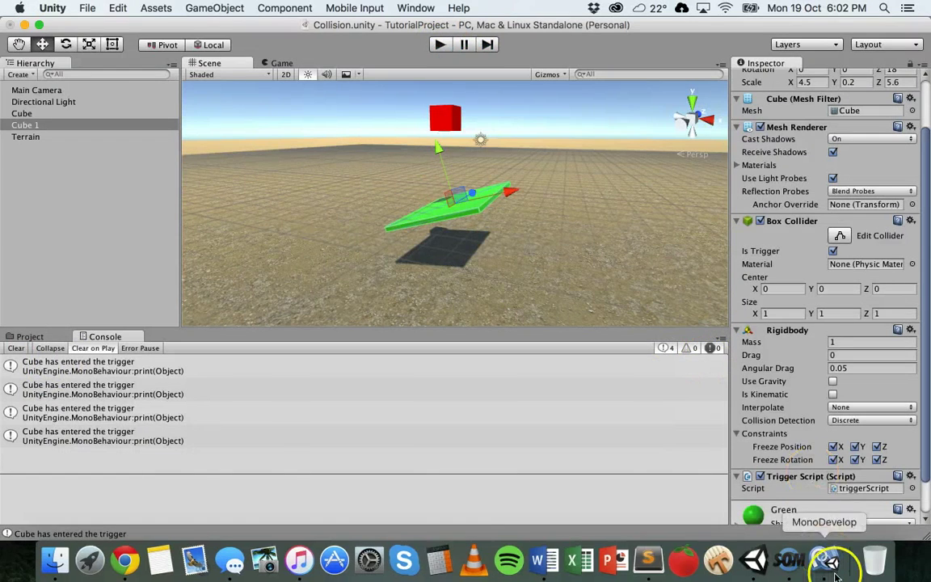
Return to MonoDevelop, replace the print line in OnTriggerEnter with Destroy (other.gameObject); and save the script
click(836, 575)
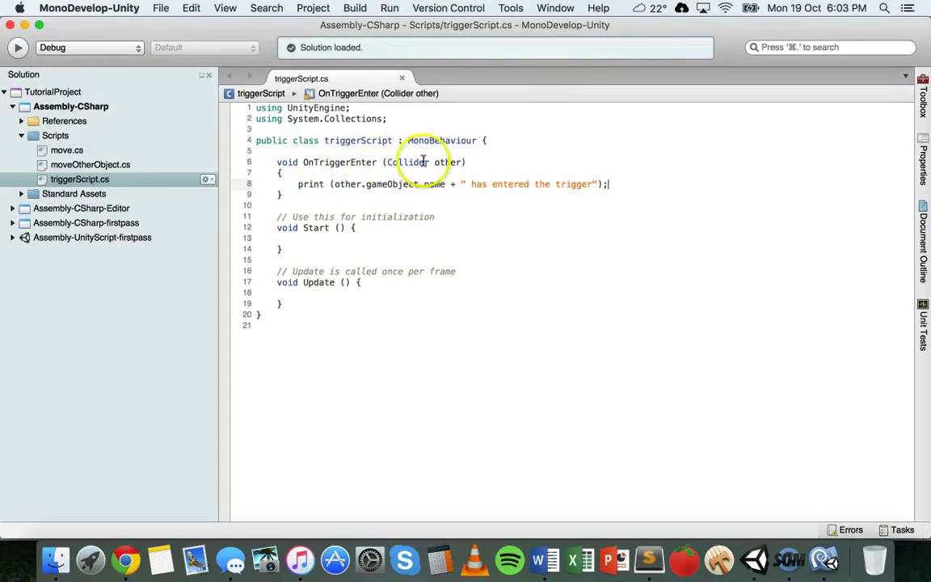
drag(287, 182, 617, 182)
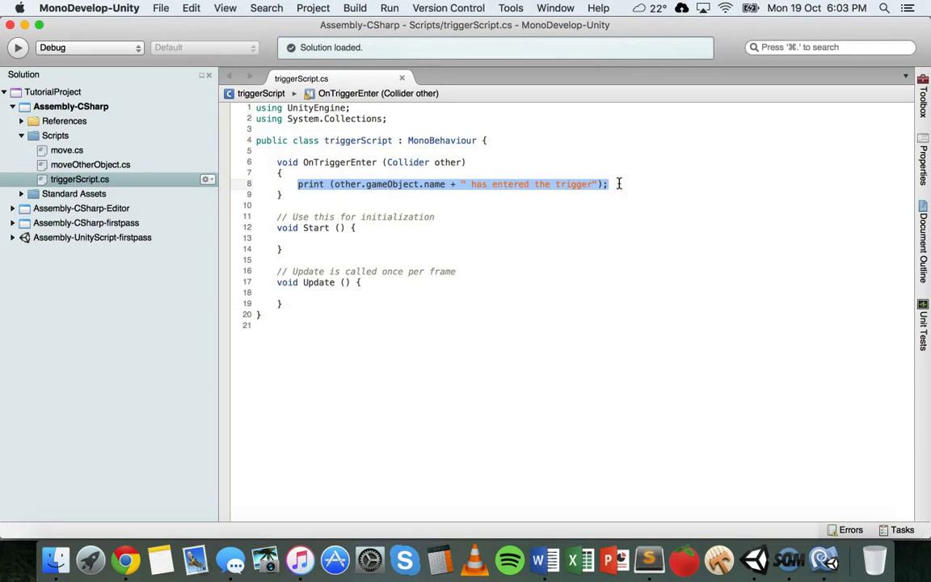
text(Destroy)
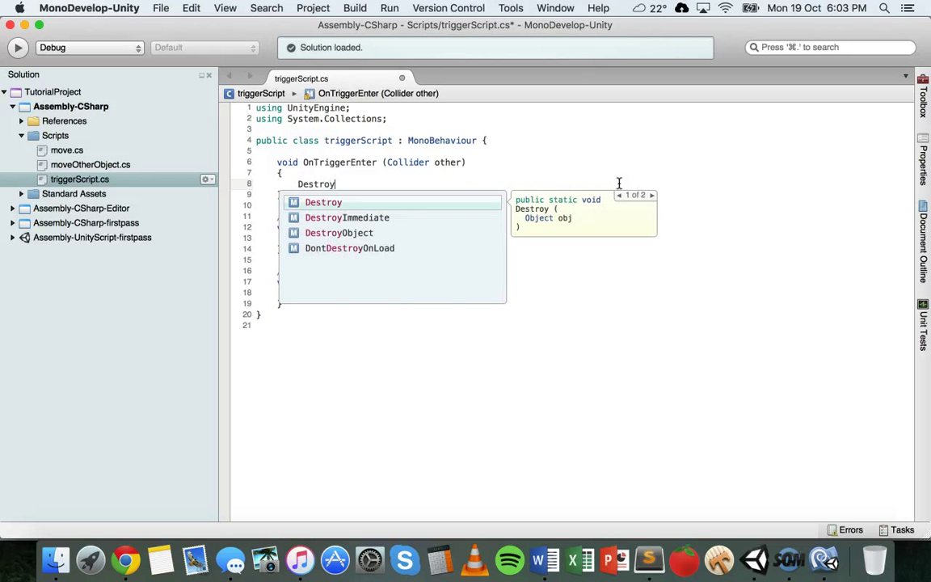
text( (other.)
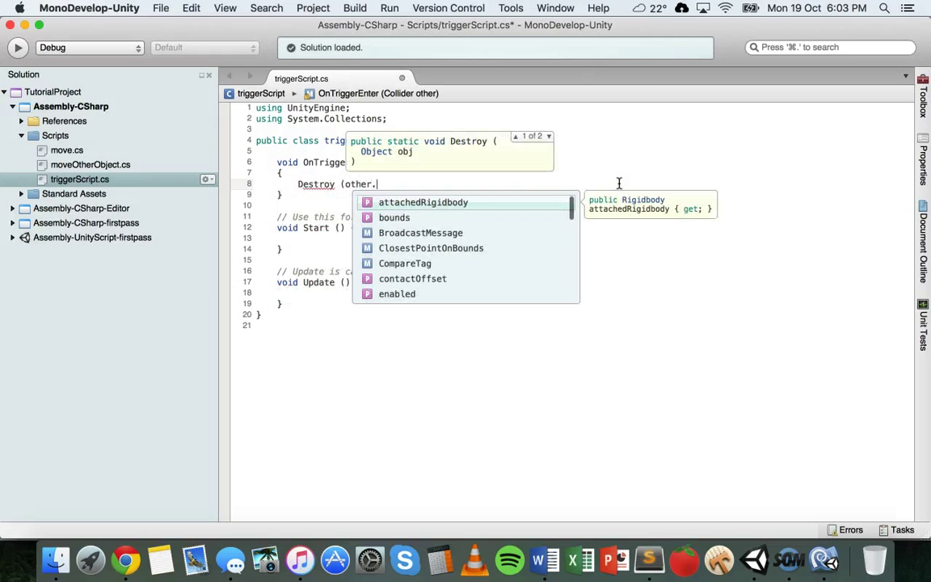
text(game)
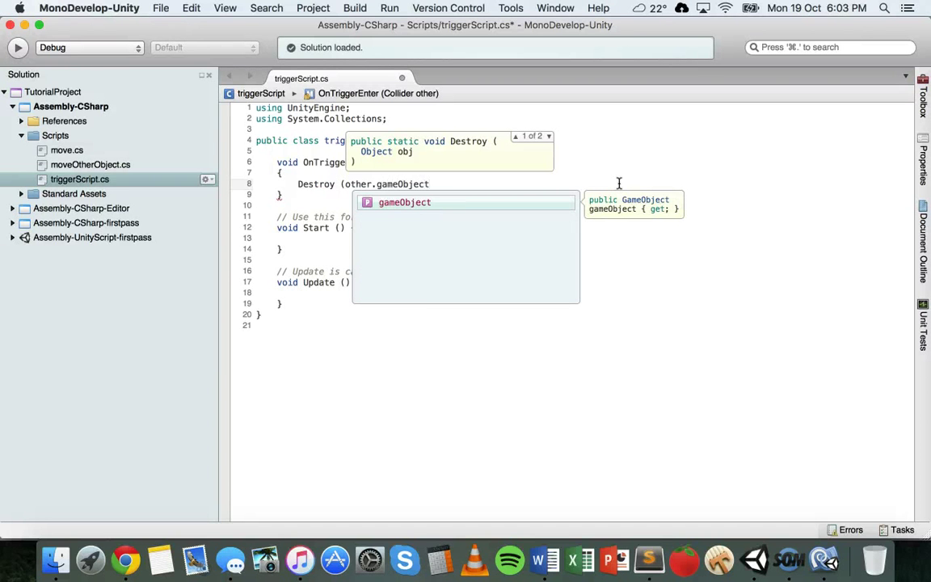
text(Object)
key(Escape)
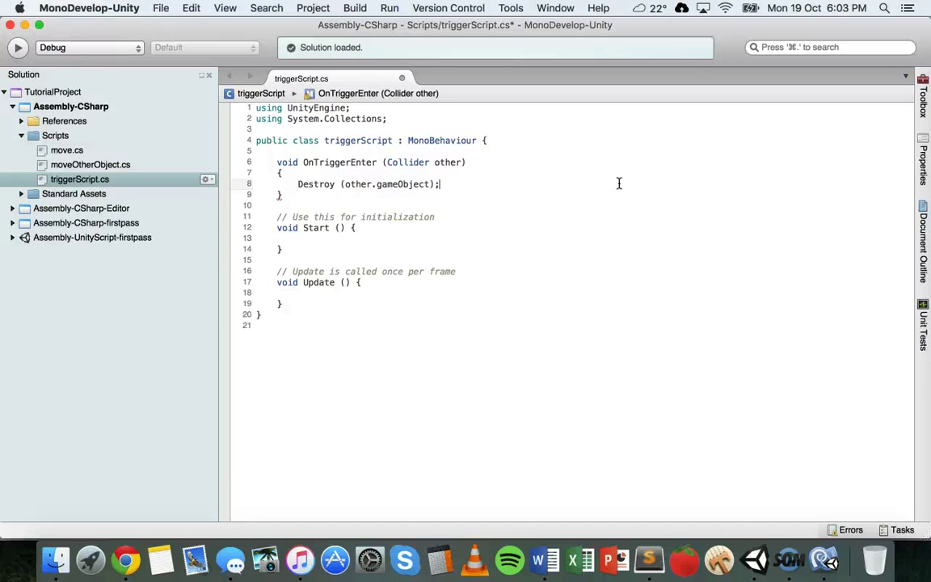
key(super+s)
click(695, 236)
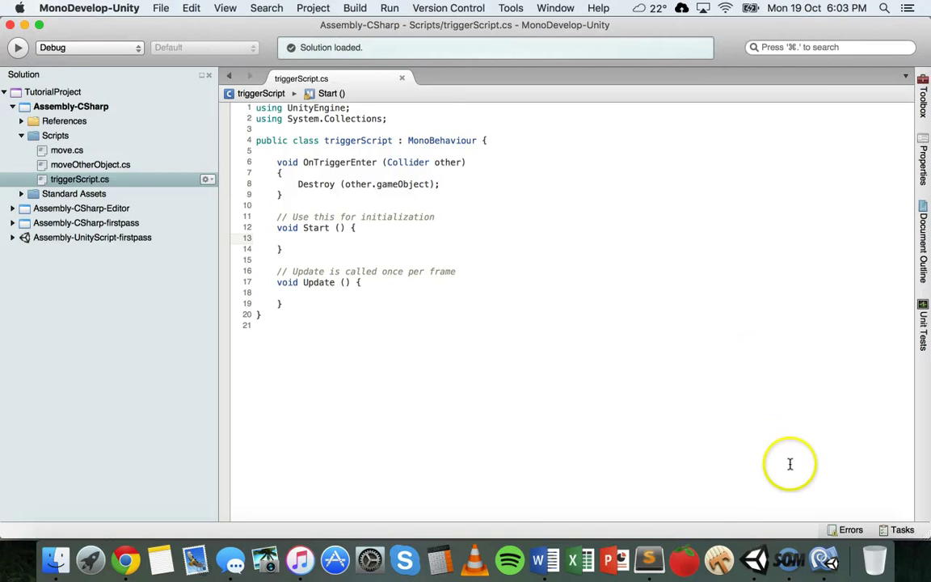
Switch to Unity, clear the Console and run the scene to test destroying the red cube on trigger entry, then stop it
click(783, 558)
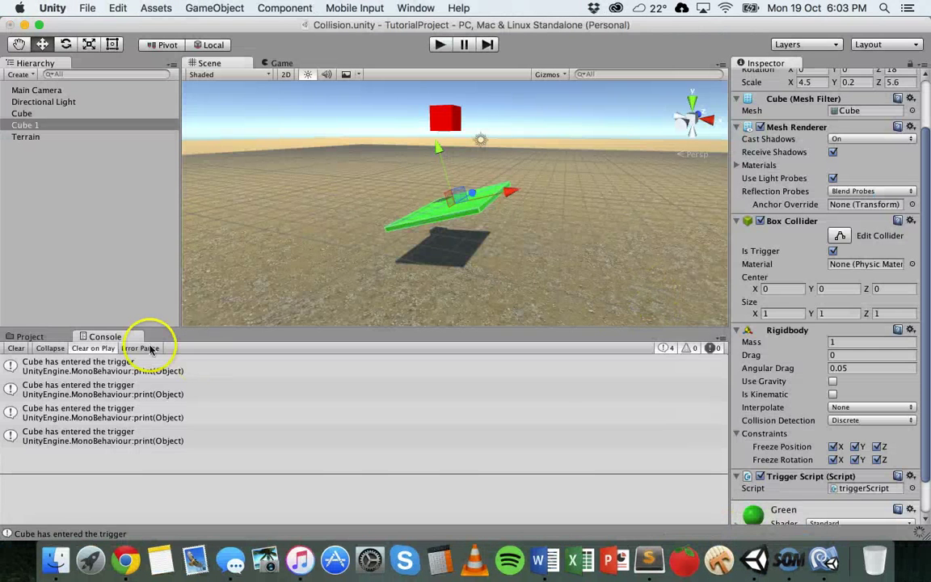
click(15, 348)
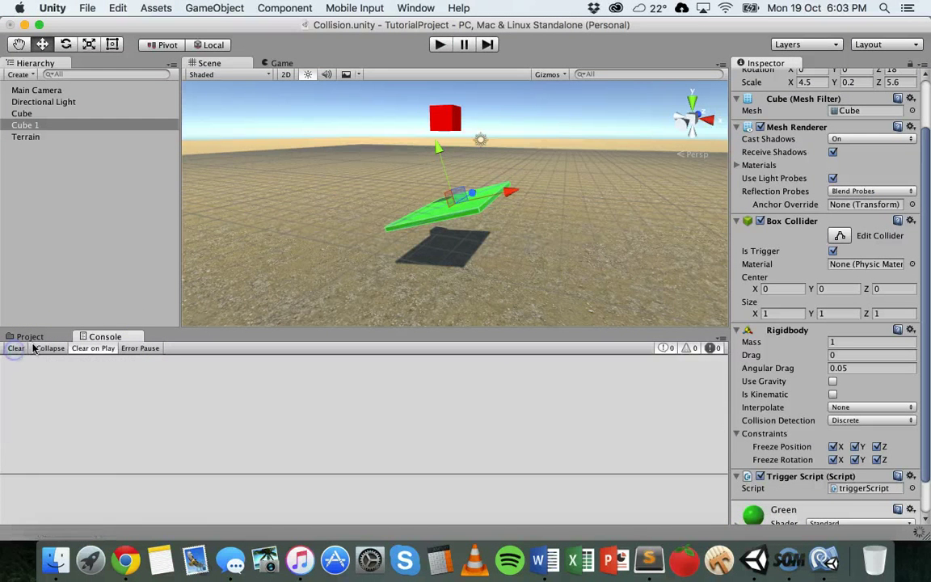
click(443, 46)
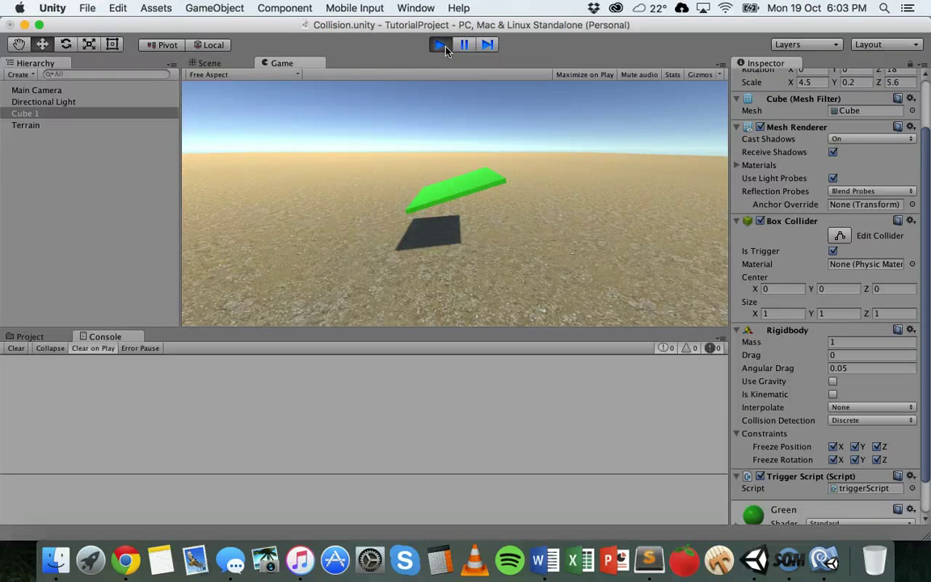
click(444, 46)
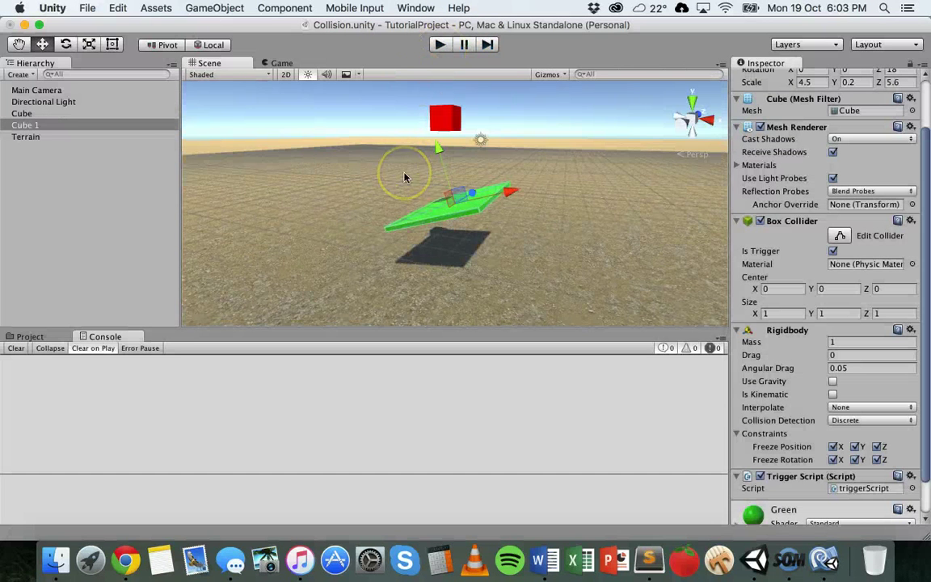
click(520, 293)
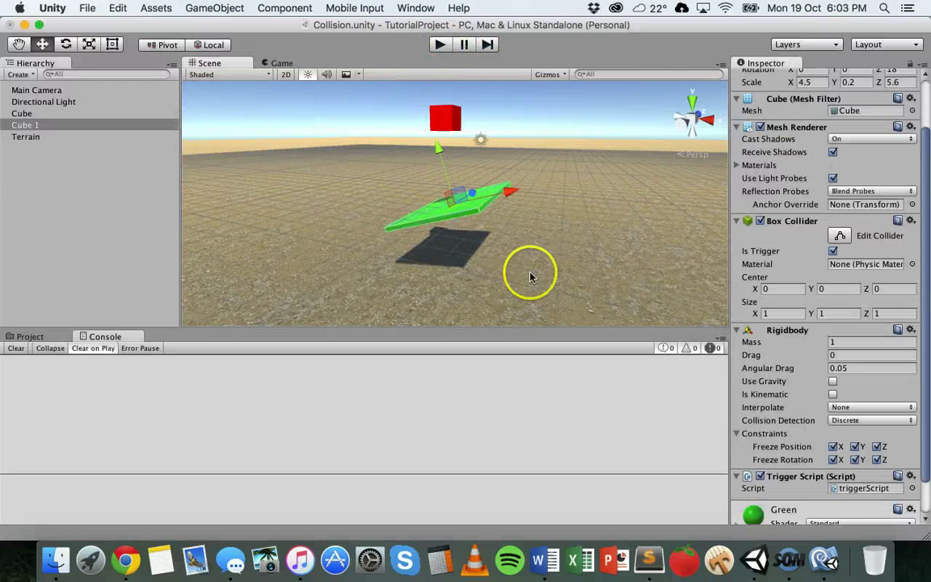